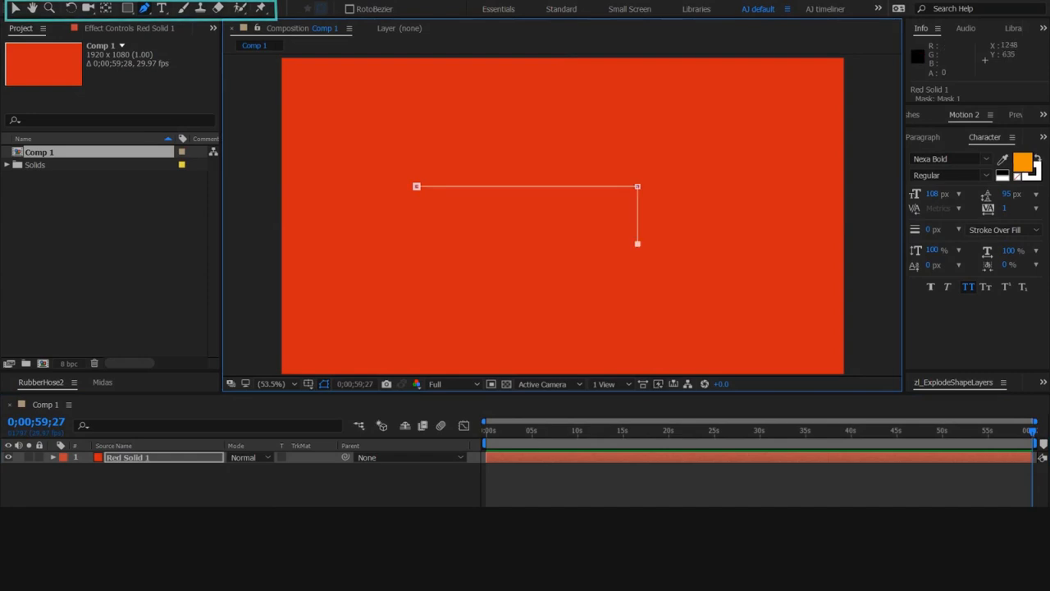
Close the rectangular pen mask on the red solid, and move the masked solid down within the composition
{"action": "left_click", "coordinate": [416, 187]}
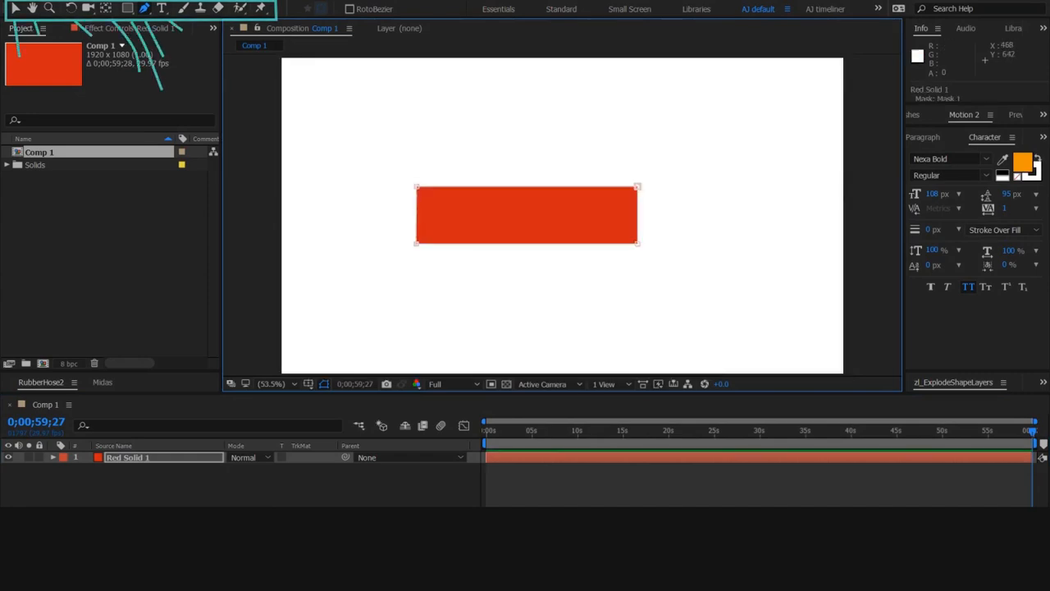
{"action": "key", "text": "v"}
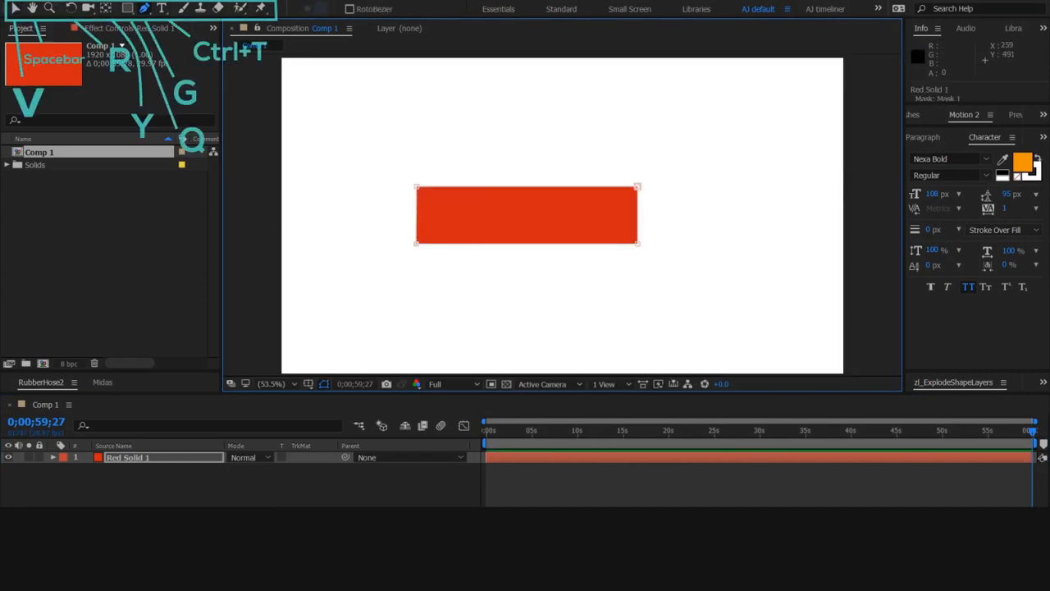
{"action": "left_click_drag", "start_coordinate": [636, 214], "coordinate": [637, 261]}
{"action": "left_click", "coordinate": [693, 205]}
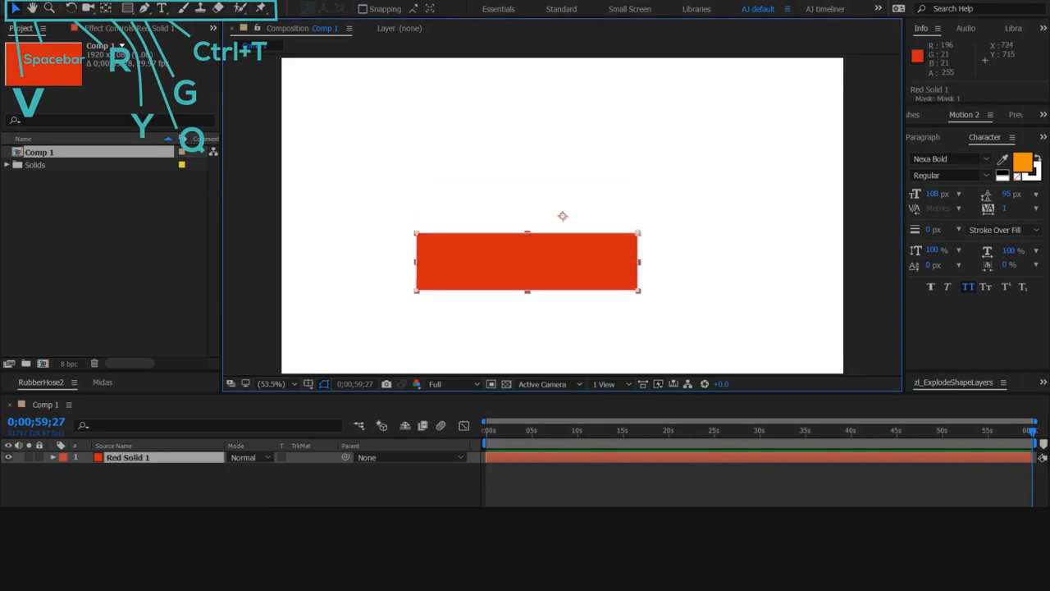
Shift the red solid's anchor point slightly upward with the Pan Behind tool, and reset the anchor point
{"action": "key", "text": "y"}
{"action": "mouse_move", "coordinate": [562, 216]}
{"action": "left_mouse_down"}
{"action": "mouse_move", "coordinate": [490, 306]}
{"action": "mouse_move", "coordinate": [559, 199]}
{"action": "left_mouse_up"}
{"action": "double_click", "coordinate": [105, 9]}
{"action": "key", "text": "v"}
Draw a second, small four-sided mask with the Pen tool above and to the right of the red rectangle
{"action": "key", "text": "g"}
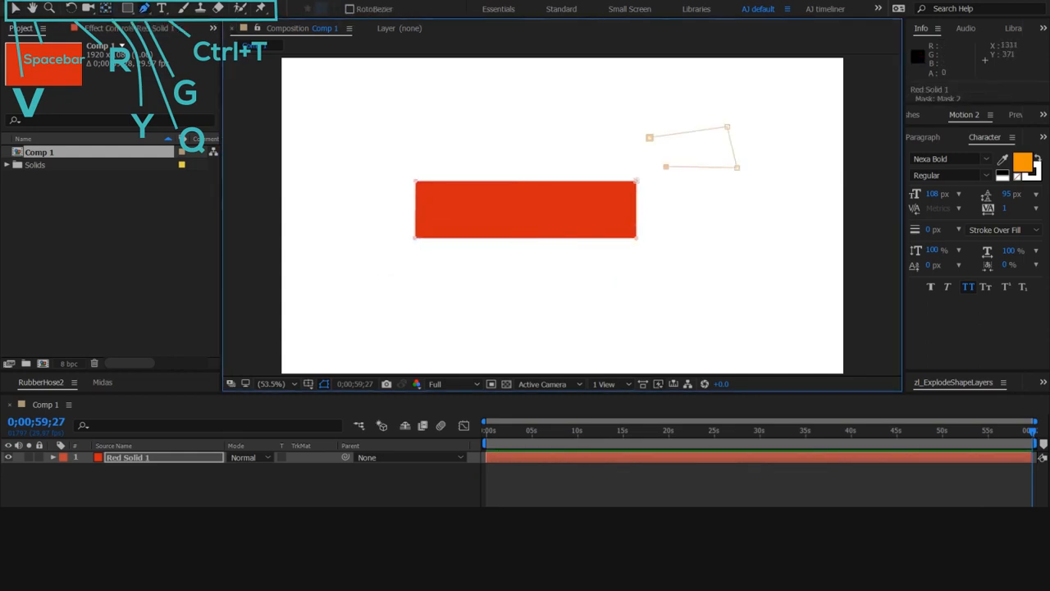
{"action": "left_click", "coordinate": [727, 127]}
{"action": "key", "text": "v"}
{"action": "key", "text": "g"}
{"action": "key", "text": "v"}
{"action": "key", "text": "g"}
Pull the rectangular mask's upper-right corner inward, and move the red solid up and to the left
{"action": "left_click_drag", "start_coordinate": [636, 181], "coordinate": [622, 188]}
{"action": "key", "text": "y"}
{"action": "key", "text": "g"}
{"action": "key", "text": "v"}
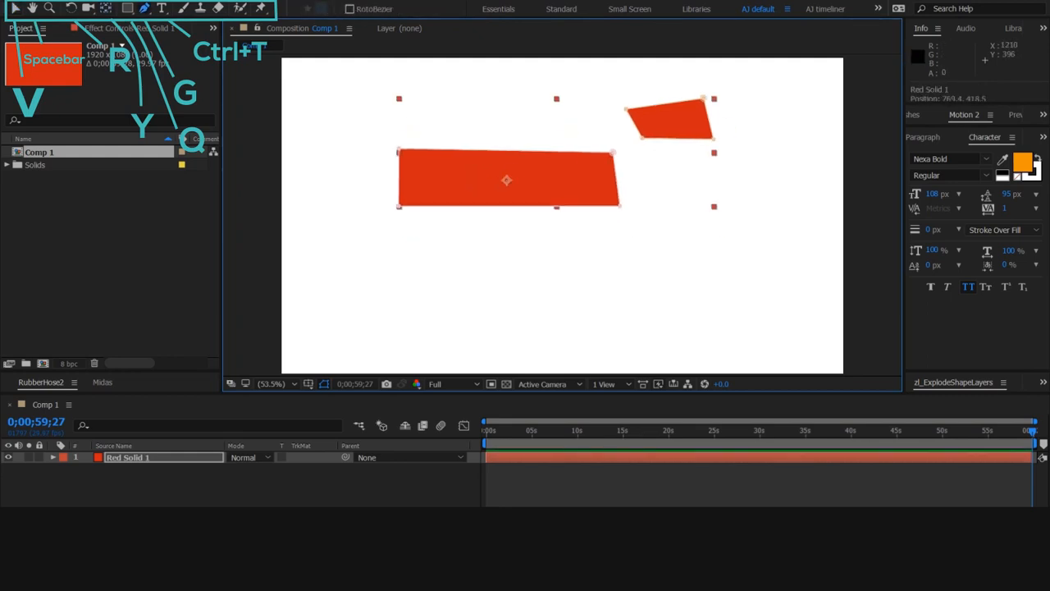
Delete the red solid, and draw a rectangle near the centre and a smaller ellipse at its lower right
{"action": "key", "text": "Delete"}
{"action": "key", "text": "q"}
{"action": "mouse_move", "coordinate": [469, 149]}
{"action": "left_mouse_down"}
{"action": "mouse_move", "coordinate": [616, 243]}
{"action": "mouse_move", "coordinate": [694, 260]}
{"action": "mouse_move", "coordinate": [714, 276]}
{"action": "left_mouse_up"}
Add a tilted pentagon near the upper-left corner and a small star beside it to the same shape layer
{"action": "key", "text": "q"}
{"action": "key", "text": "q"}
{"action": "left_click_drag", "start_coordinate": [316, 104], "coordinate": [374, 160]}
{"action": "key", "text": "v"}
{"action": "key", "text": "q"}
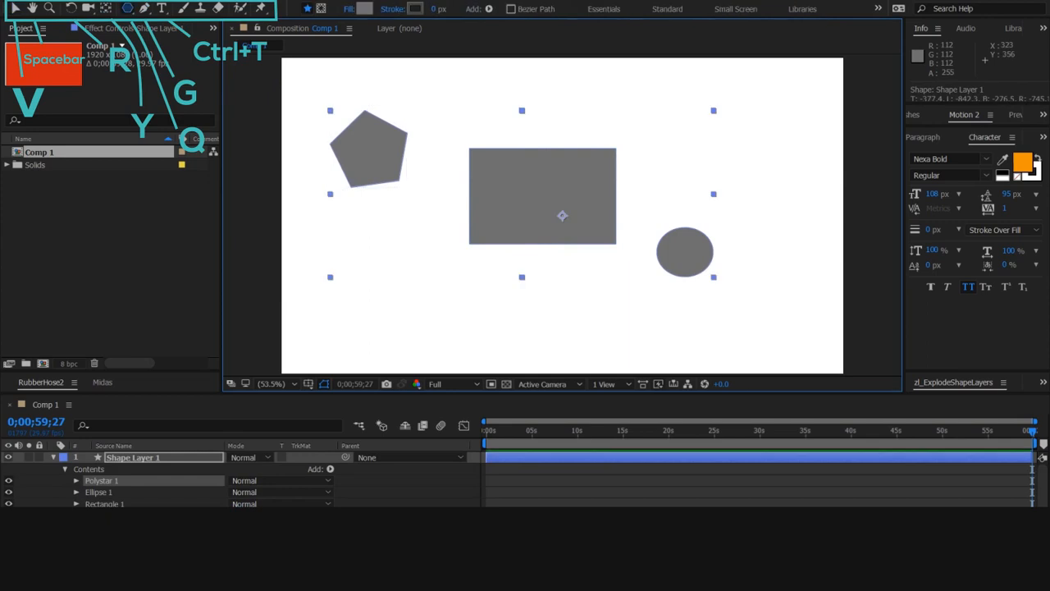
{"action": "left_click_drag", "start_coordinate": [451, 118], "coordinate": [467, 101]}
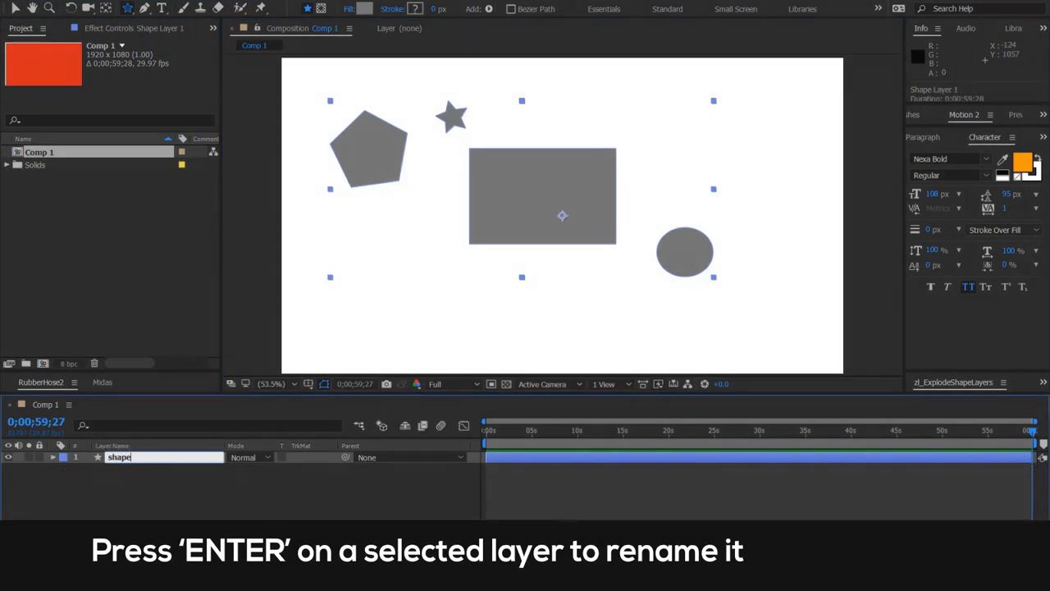
Rename the shape layer as "4 shapes"
{"action": "type", "text": "4"}
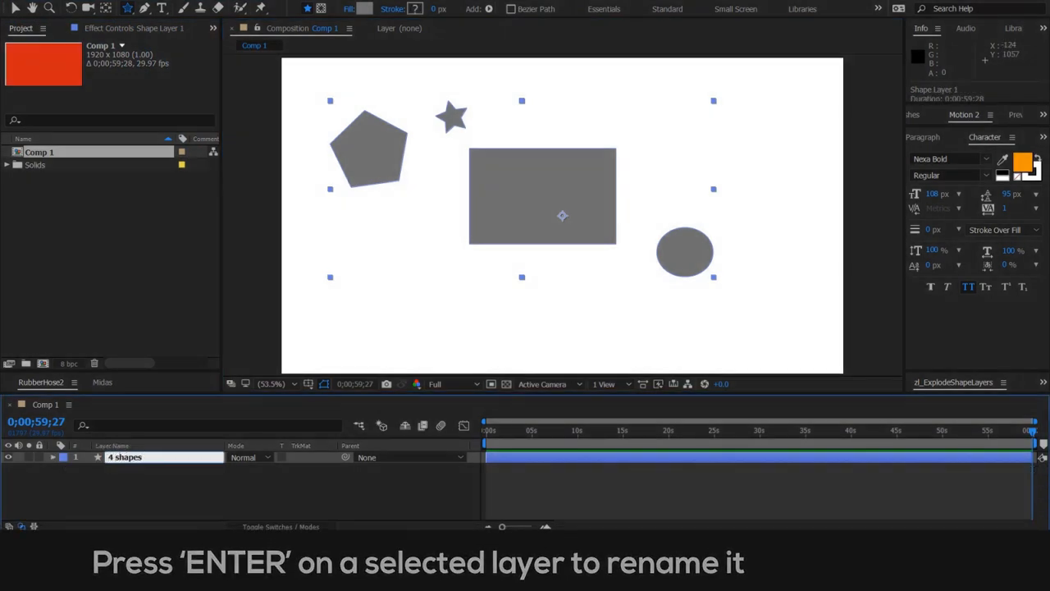
{"action": "key", "text": "Return"}
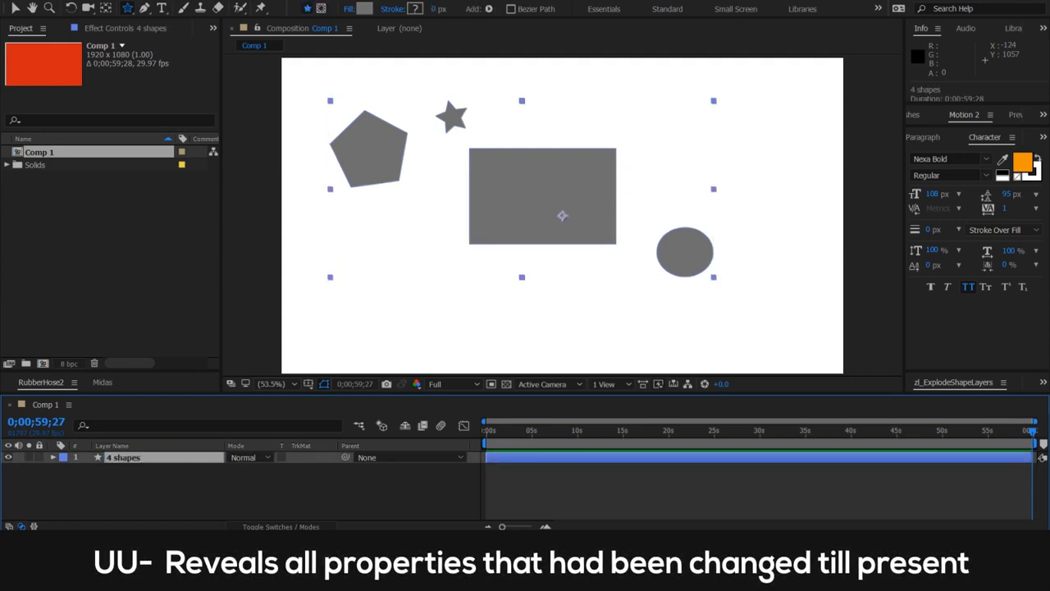
Reveal all modified properties of the 4 shapes layer and examine them, including the transform of Rectangle 1
{"action": "key", "text": "u"}
{"action": "key", "text": "u"}
{"action": "key", "text": "u"}
{"action": "key", "text": "u"}
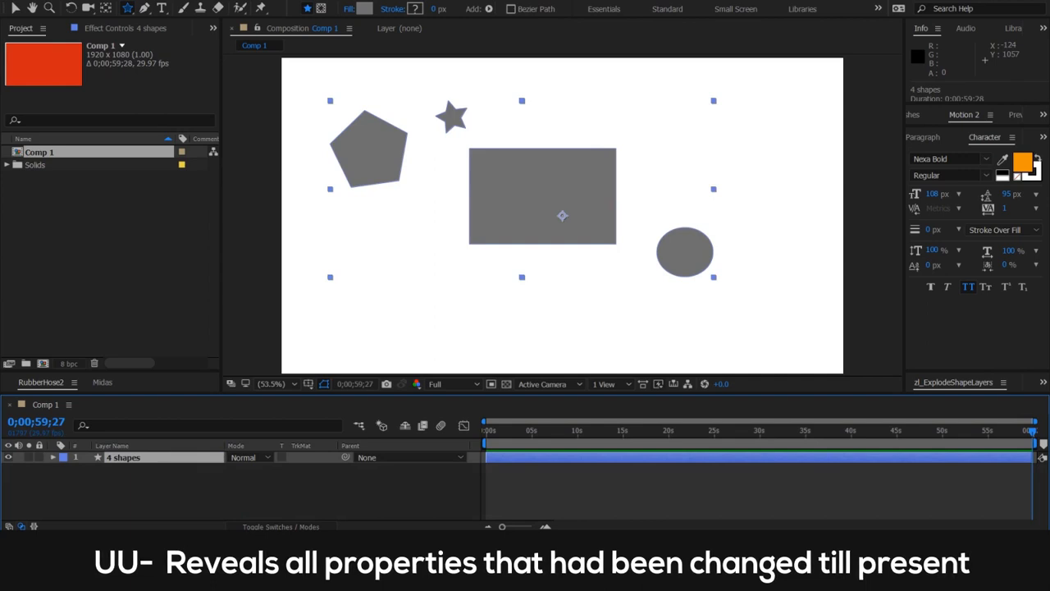
{"action": "key", "text": "u"}
{"action": "key", "text": "u"}
{"action": "scroll", "coordinate": [246, 484], "scroll_direction": "down", "scroll_amount": 6}
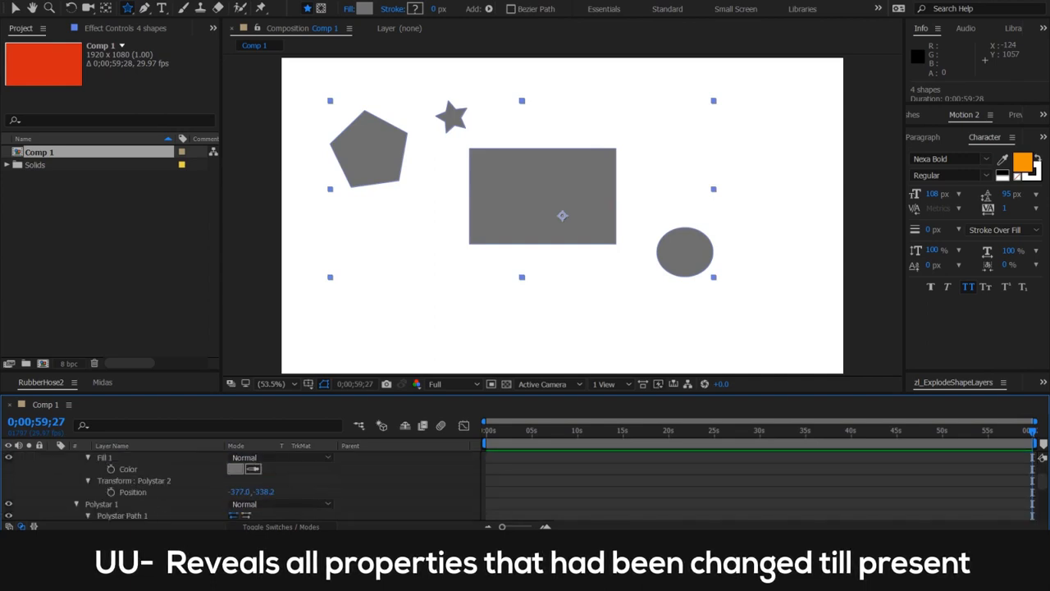
{"action": "scroll", "coordinate": [246, 484], "scroll_direction": "down", "scroll_amount": 8}
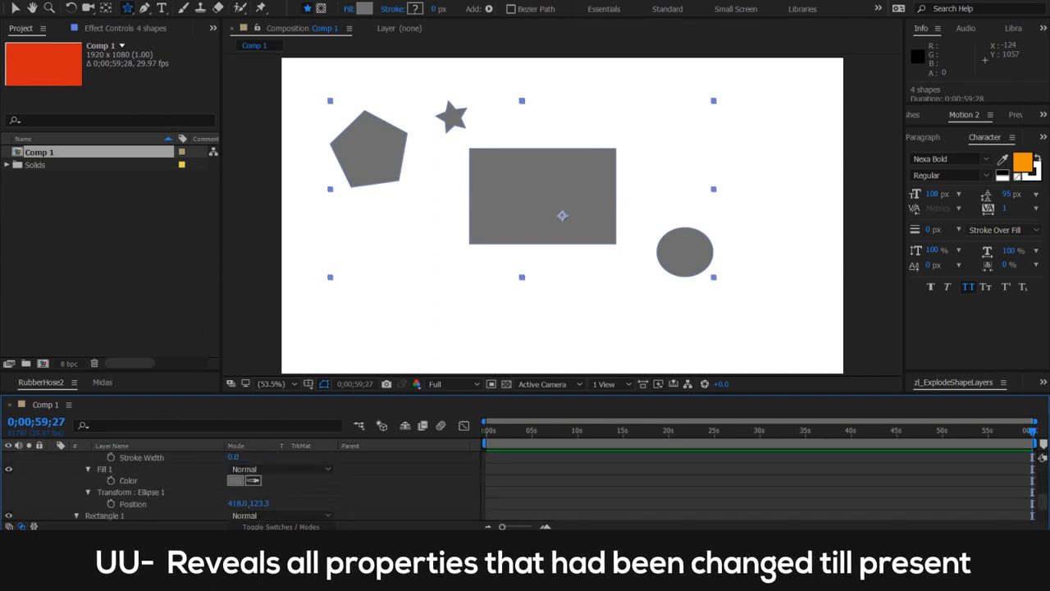
{"action": "scroll", "coordinate": [246, 484], "scroll_direction": "down", "scroll_amount": 2}
{"action": "scroll", "coordinate": [246, 484], "scroll_direction": "down", "scroll_amount": 3}
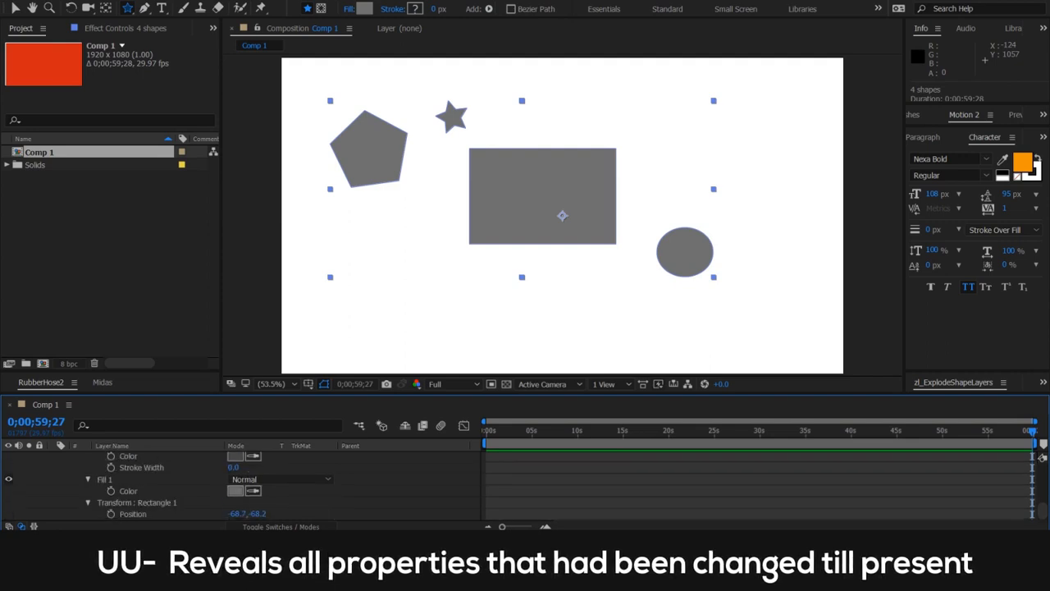
{"action": "key", "text": "u"}
{"action": "left_click", "coordinate": [88, 513]}
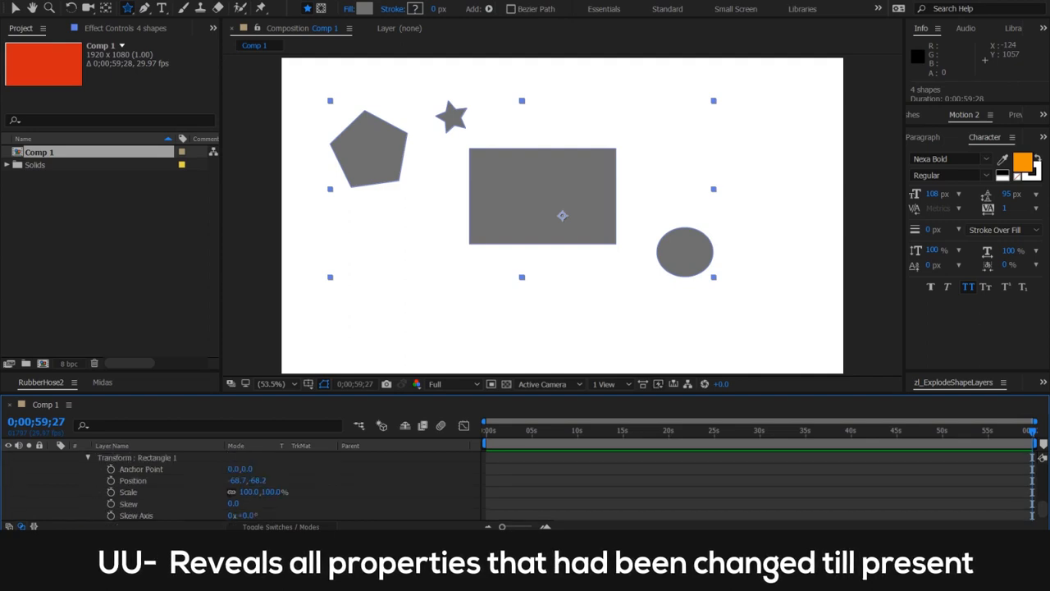
{"action": "scroll", "coordinate": [246, 484], "scroll_direction": "up", "scroll_amount": 6}
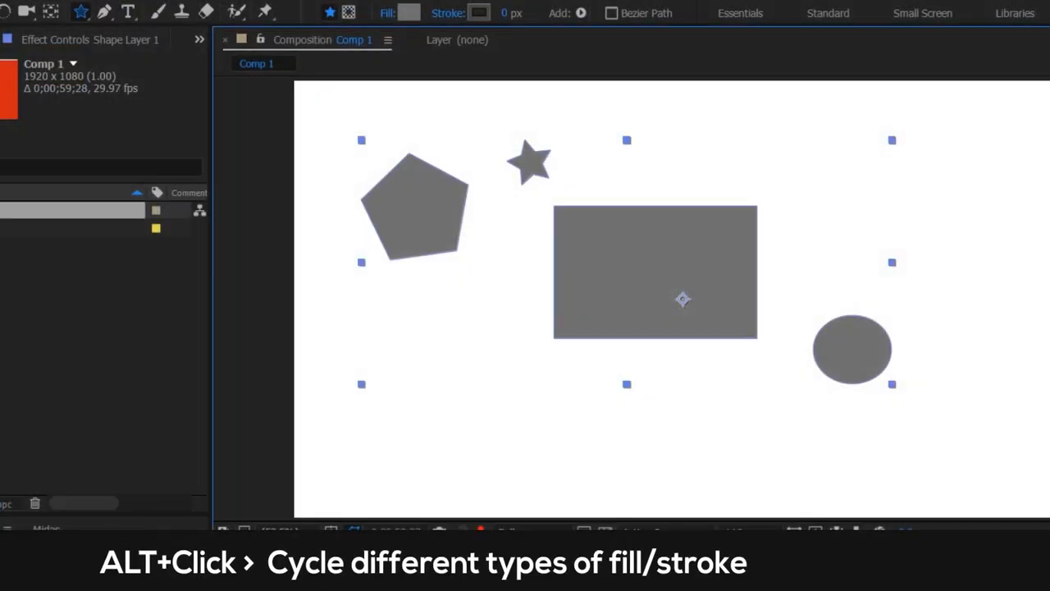
Cycle the star's fill through the available fill types back to a solid fill
{"action": "left_click", "coordinate": [408, 13], "text": "alt"}
{"action": "left_click", "coordinate": [409, 12], "text": "alt"}
{"action": "left_click", "coordinate": [409, 13], "text": "alt"}
{"action": "left_click", "coordinate": [409, 12], "text": "alt"}
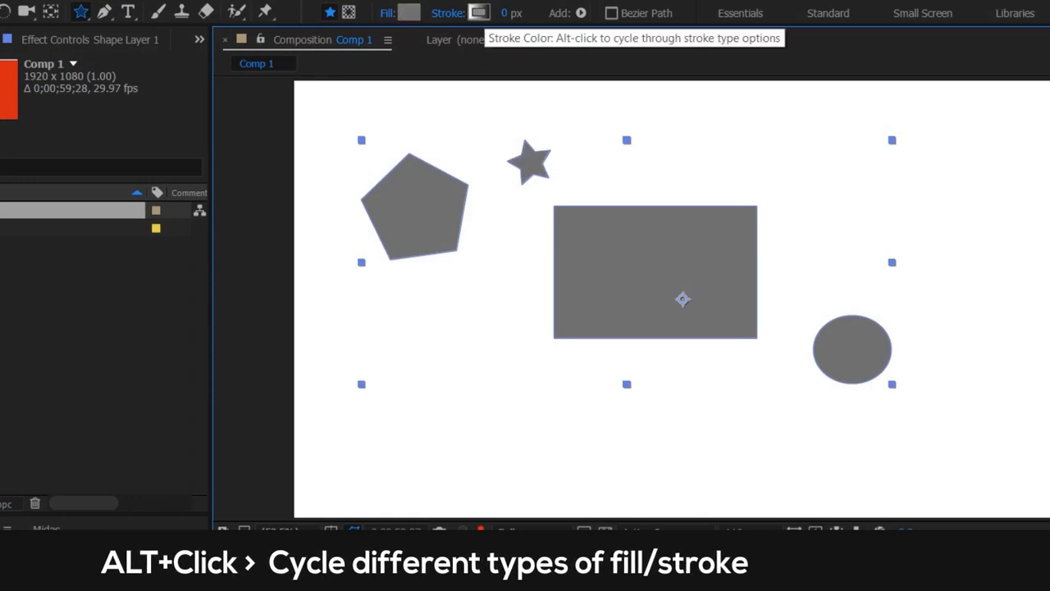
Give the star a radial gradient stroke and set the stroke width to 17 px
{"action": "left_click", "coordinate": [478, 12], "text": "alt"}
{"action": "left_click", "coordinate": [479, 12], "text": "alt"}
{"action": "left_click_drag", "start_coordinate": [506, 12], "coordinate": [520, 12]}
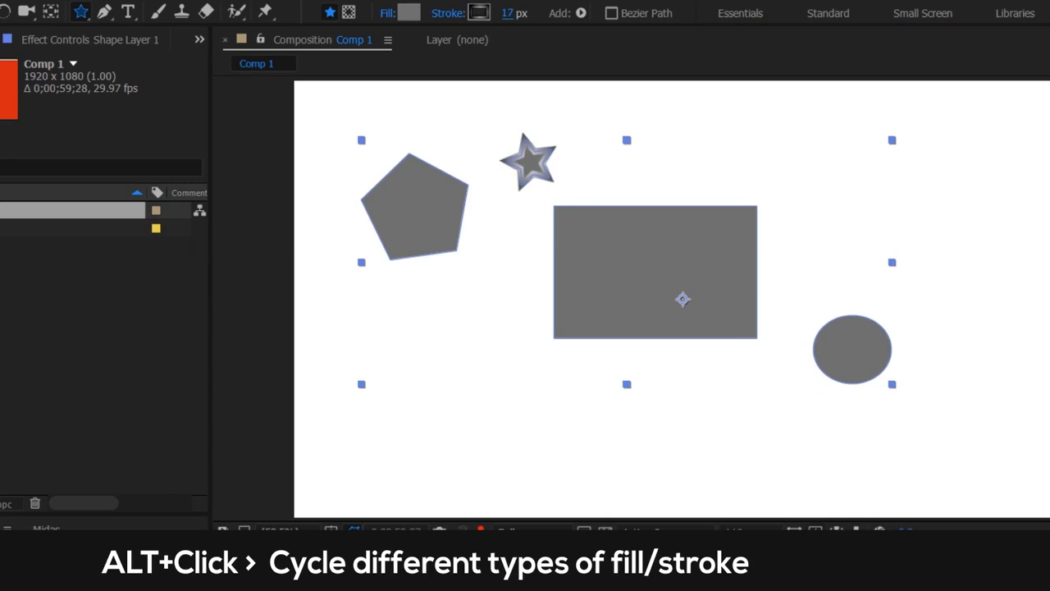
Cycle the star's 17 px stroke through the different stroke types, including linear gradient
{"action": "left_click", "coordinate": [478, 12], "text": "alt"}
{"action": "left_click", "coordinate": [478, 13], "text": "alt"}
{"action": "left_click", "coordinate": [478, 12], "text": "alt"}
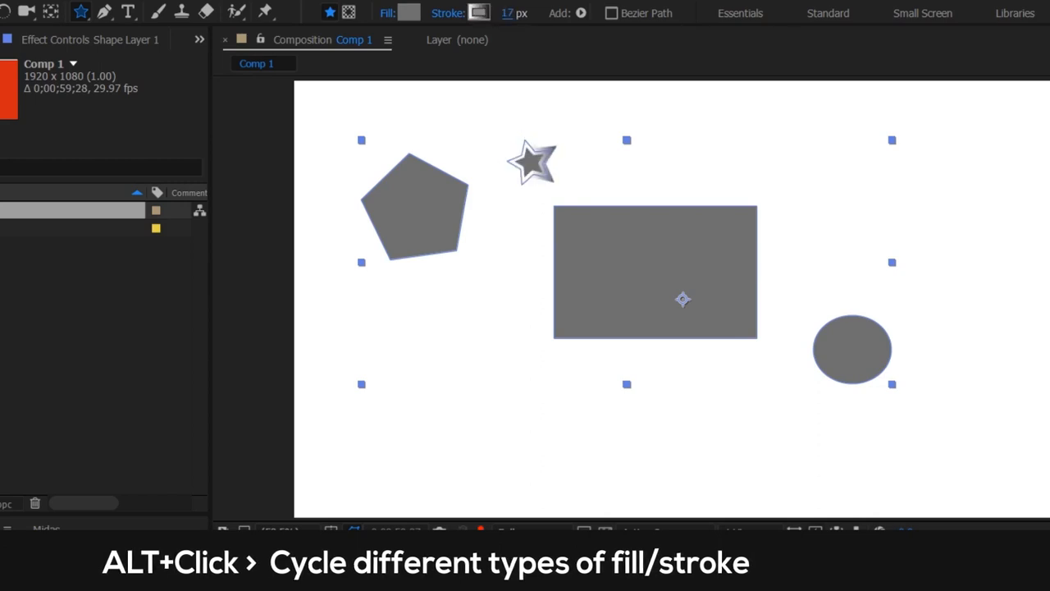
{"action": "left_click", "coordinate": [478, 12], "text": "alt"}
{"action": "left_click", "coordinate": [478, 12], "text": "alt"}
{"action": "left_click", "coordinate": [478, 13], "text": "alt"}
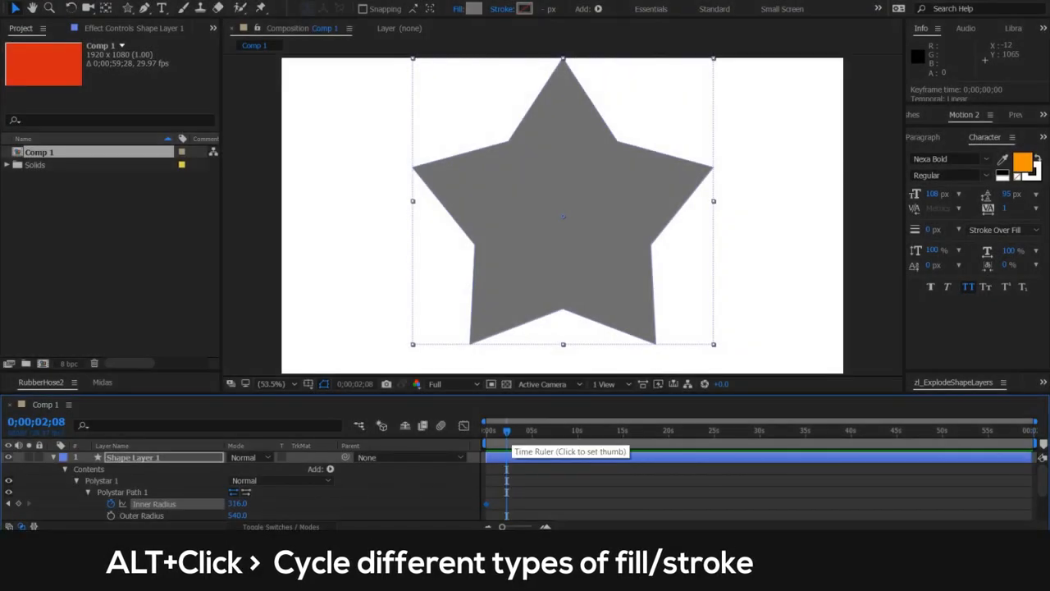
Set the work area to start at 0;00;03;18 and end at 0;00;10;11
{"action": "left_click_drag", "start_coordinate": [507, 430], "coordinate": [518, 430]}
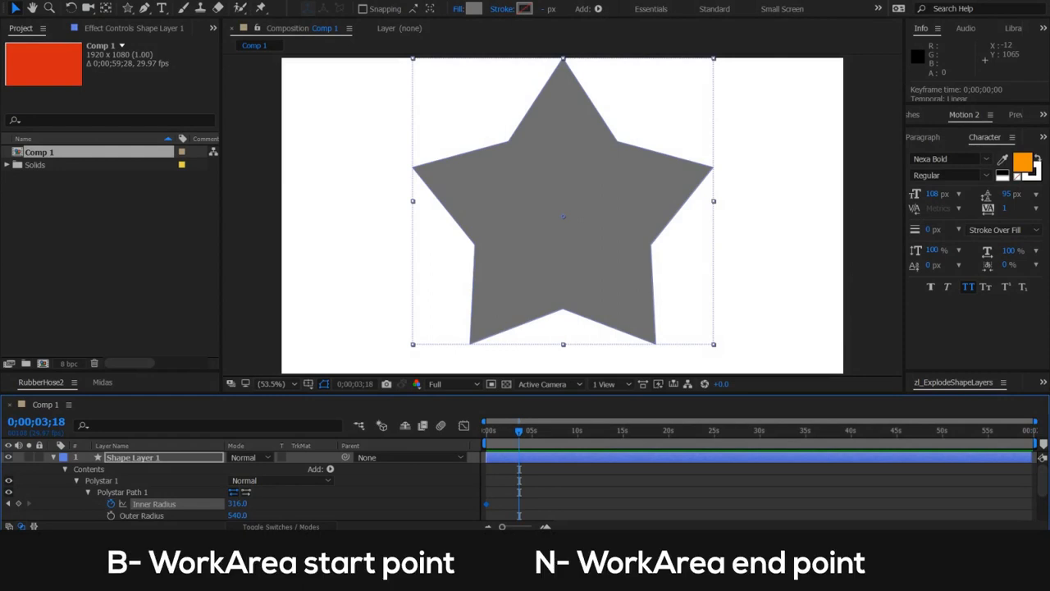
{"action": "key", "text": "b"}
{"action": "left_click_drag", "start_coordinate": [518, 431], "coordinate": [580, 430]}
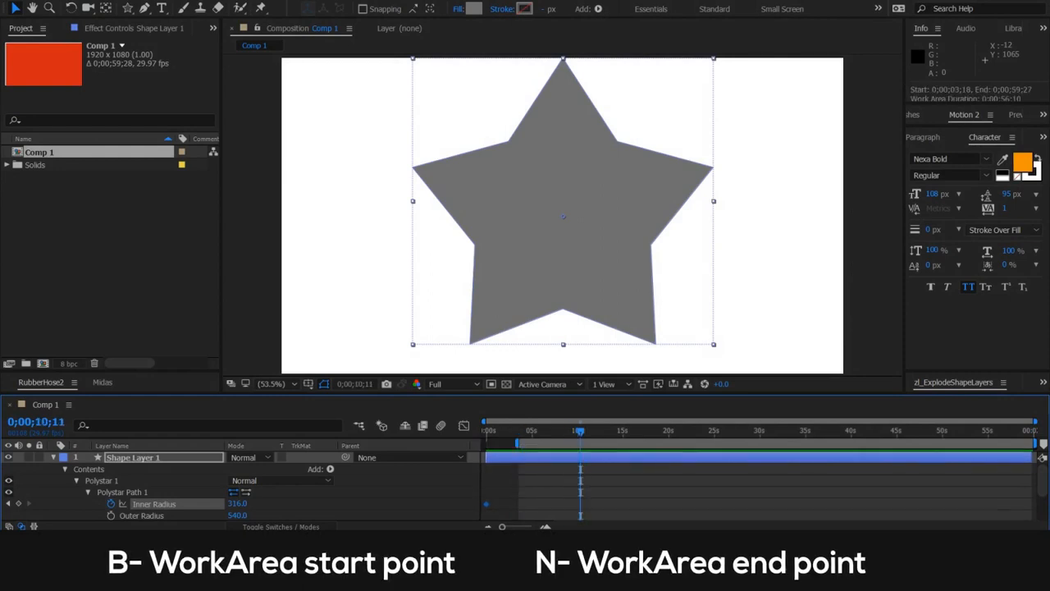
{"action": "key", "text": "n"}
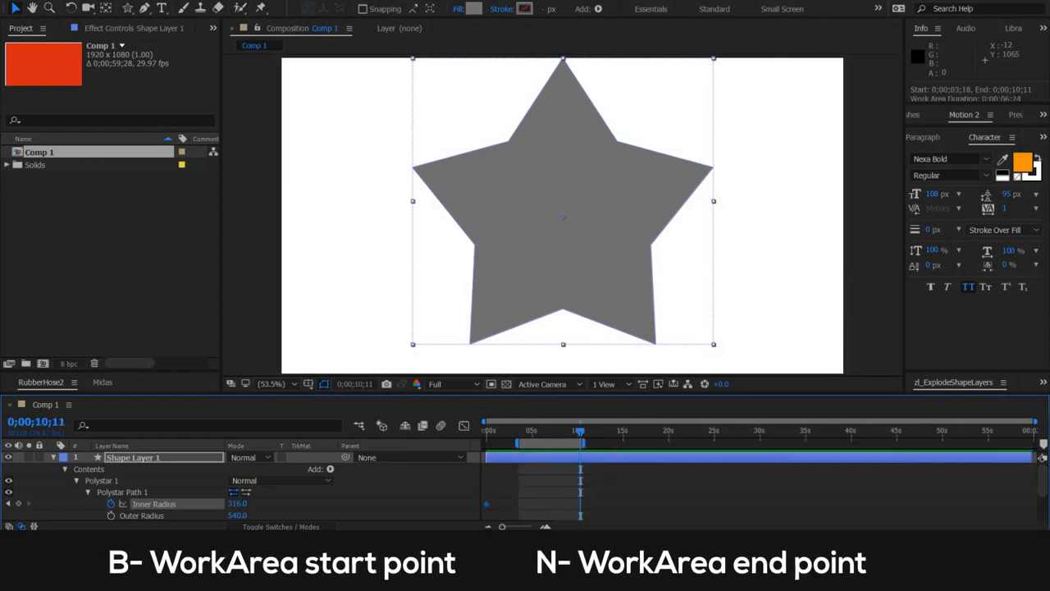
Extend the work area's start back to 0;00;00;00 and trim the composition to the work area
{"action": "left_click_drag", "start_coordinate": [517, 443], "coordinate": [486, 443]}
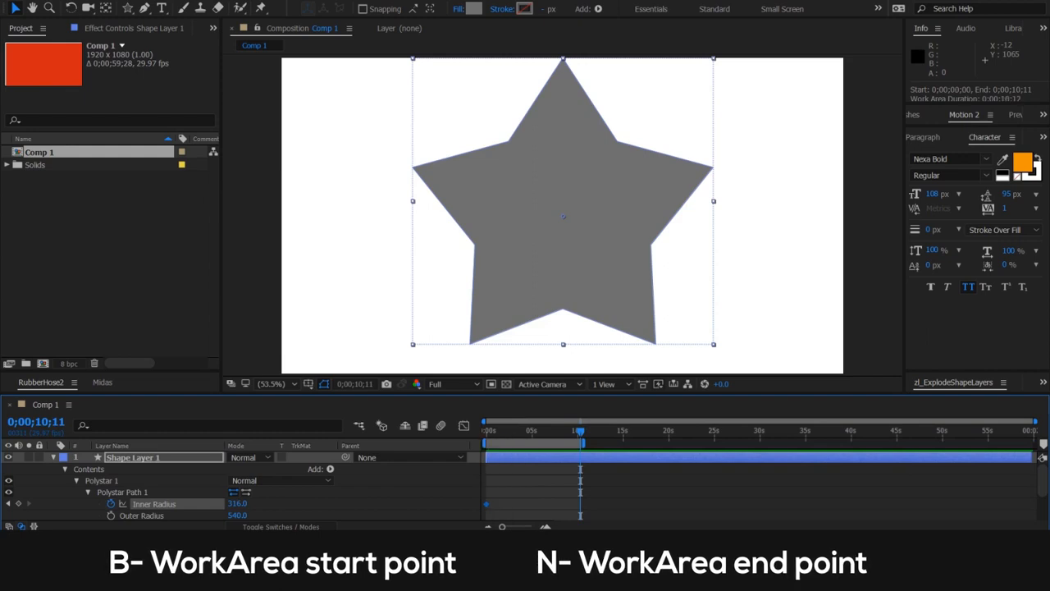
{"action": "right_click", "coordinate": [555, 443]}
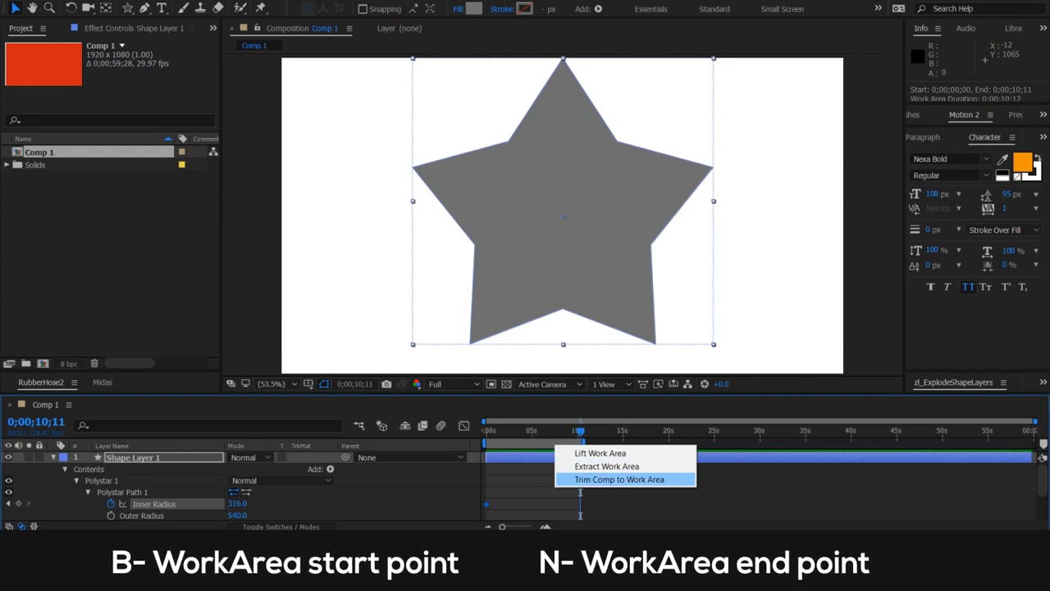
{"action": "left_click", "coordinate": [619, 479]}
Scrub the trimmed timeline back to 0;00;08;15 and check the duration in the composition settings
{"action": "left_click_drag", "start_coordinate": [1030, 430], "coordinate": [933, 431]}
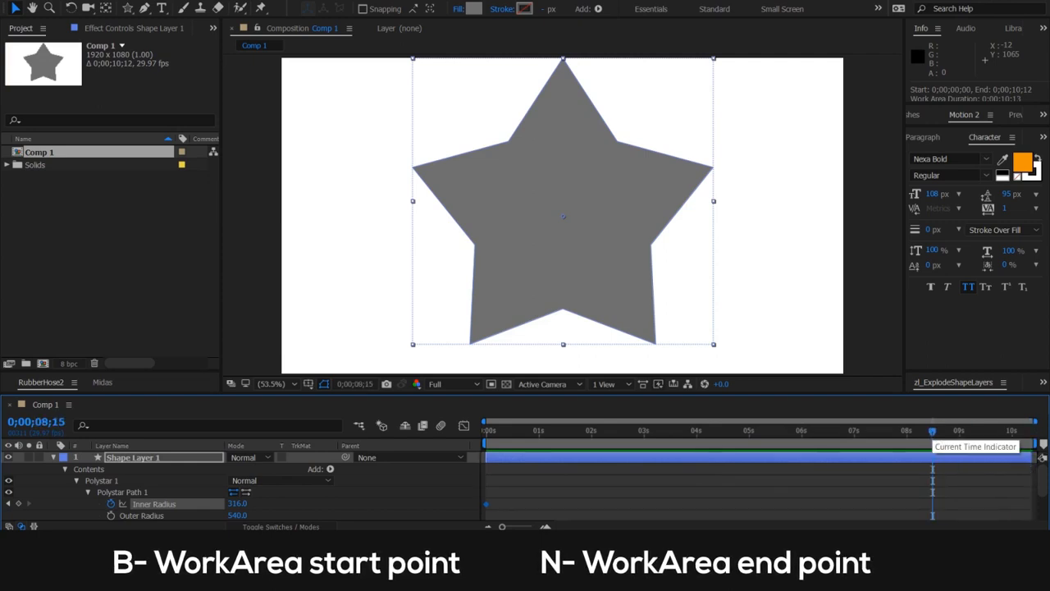
{"action": "key", "text": "ctrl+k"}
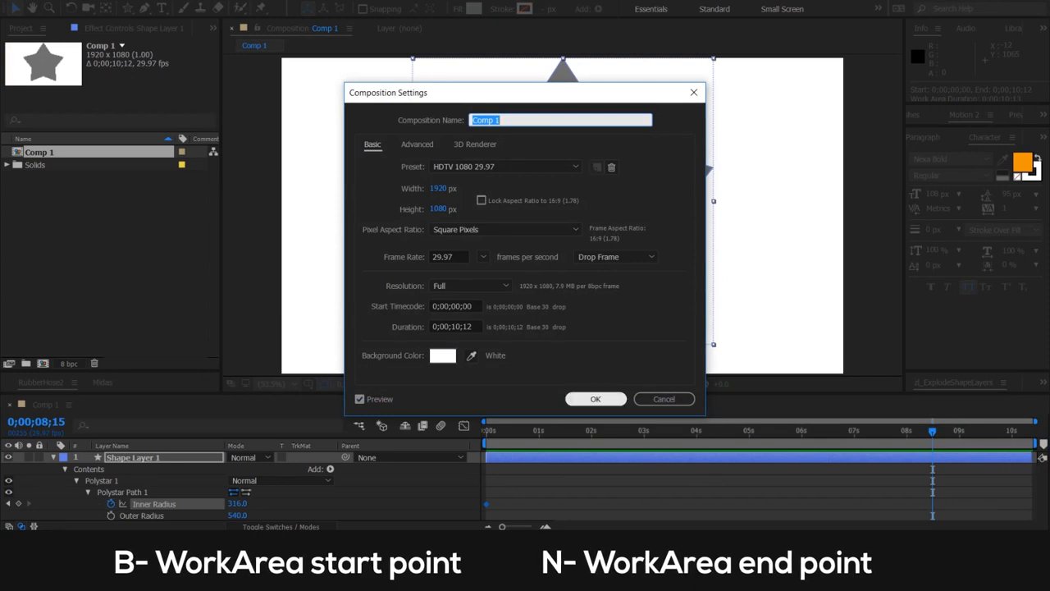
{"action": "left_click", "coordinate": [596, 399]}
Add a larger Inner Radius keyframe for the star at 0;00;02;05, and set its Outer Radius to 588
{"action": "left_click", "coordinate": [600, 431]}
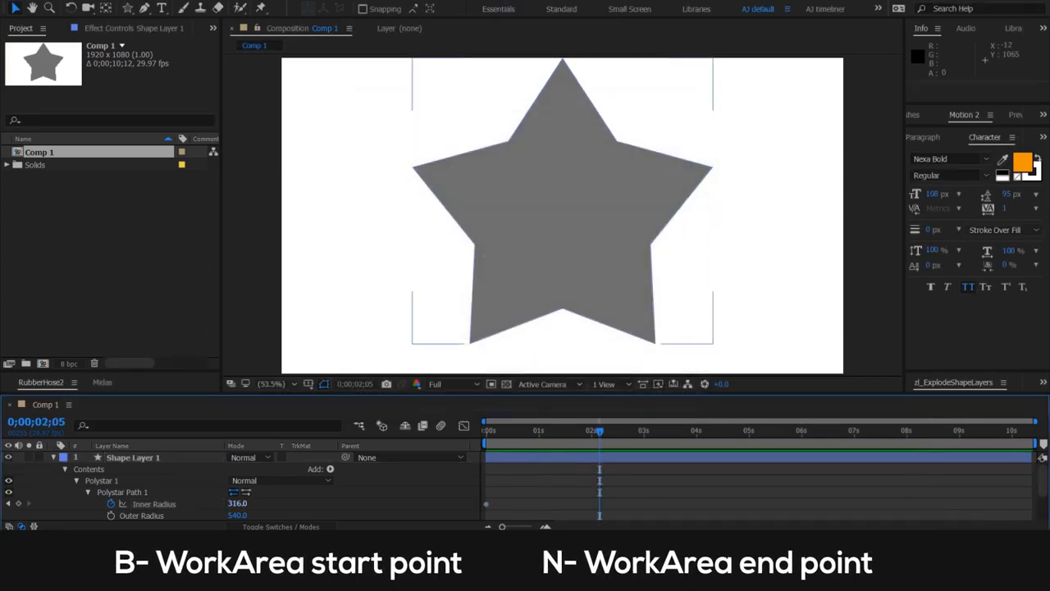
{"action": "left_click_drag", "start_coordinate": [237, 503], "coordinate": [428, 502]}
{"action": "scroll", "coordinate": [238, 492], "scroll_direction": "down", "scroll_amount": 1}
{"action": "left_click_drag", "start_coordinate": [237, 480], "coordinate": [276, 480]}
{"action": "key", "text": "Page_Up"}
Apply Easy Ease to the second Inner Radius keyframe and preview the animation from the start
{"action": "left_click_drag", "start_coordinate": [631, 479], "coordinate": [533, 468]}
{"action": "key", "text": "F9"}
{"action": "left_click_drag", "start_coordinate": [547, 431], "coordinate": [487, 432]}
{"action": "key", "text": "space"}
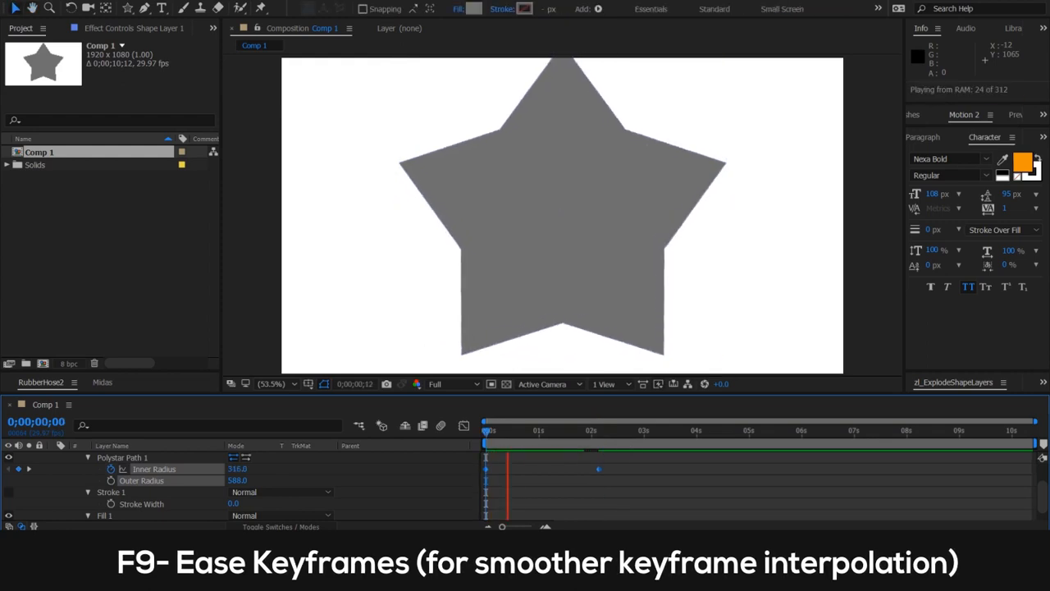
{"action": "key", "text": "space"}
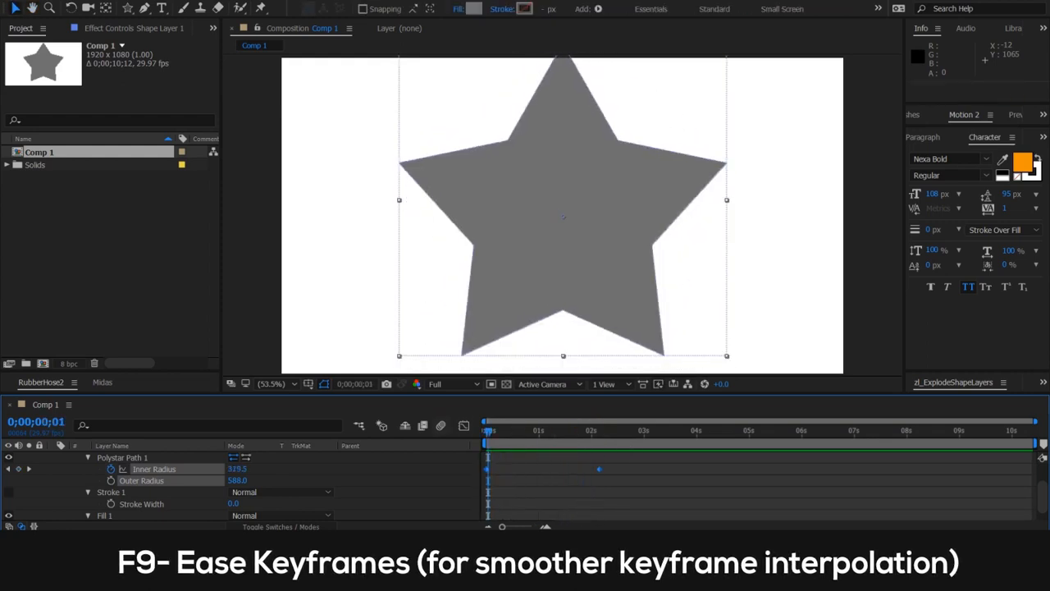
Toggle the graph editor, and ease the Inner Radius keyframe just past two seconds
{"action": "key", "text": "shift+F3"}
{"action": "left_click_drag", "start_coordinate": [633, 456], "coordinate": [560, 492]}
{"action": "key", "text": "F9"}
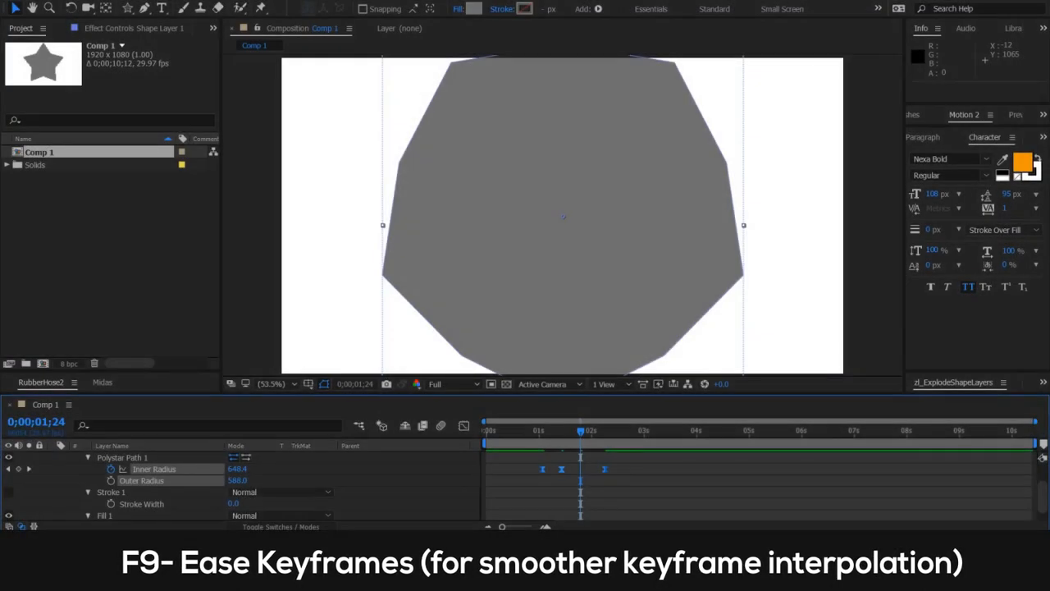
Compress the three Inner Radius keyframes in time so the last one falls at about 0;00;01;24
{"action": "left_click_drag", "start_coordinate": [604, 469], "coordinate": [582, 470]}
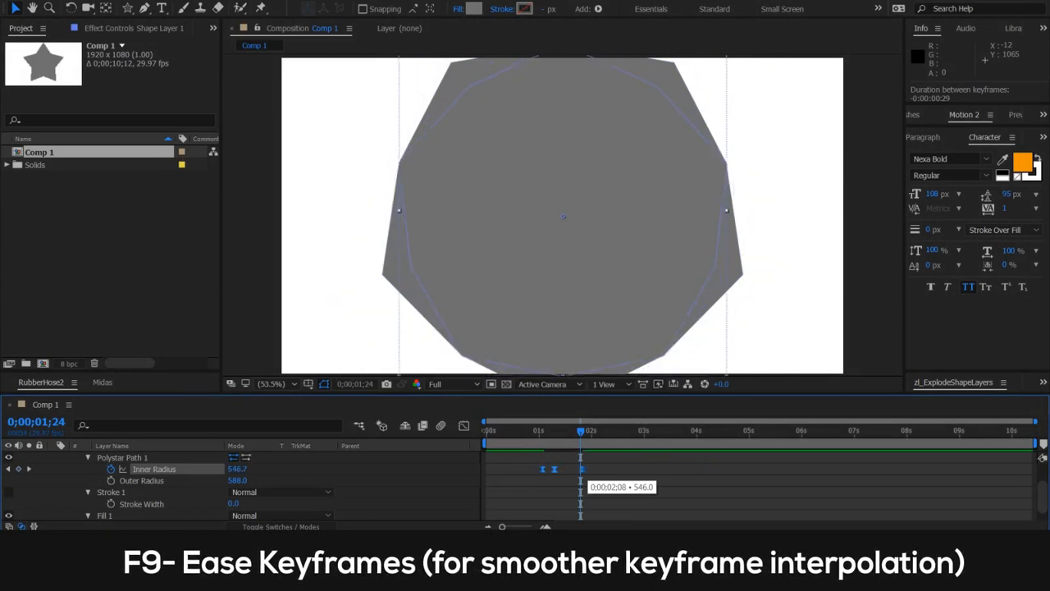
{"action": "left_click_drag", "start_coordinate": [582, 469], "coordinate": [580, 469]}
{"action": "left_click_drag", "start_coordinate": [580, 432], "coordinate": [552, 431]}
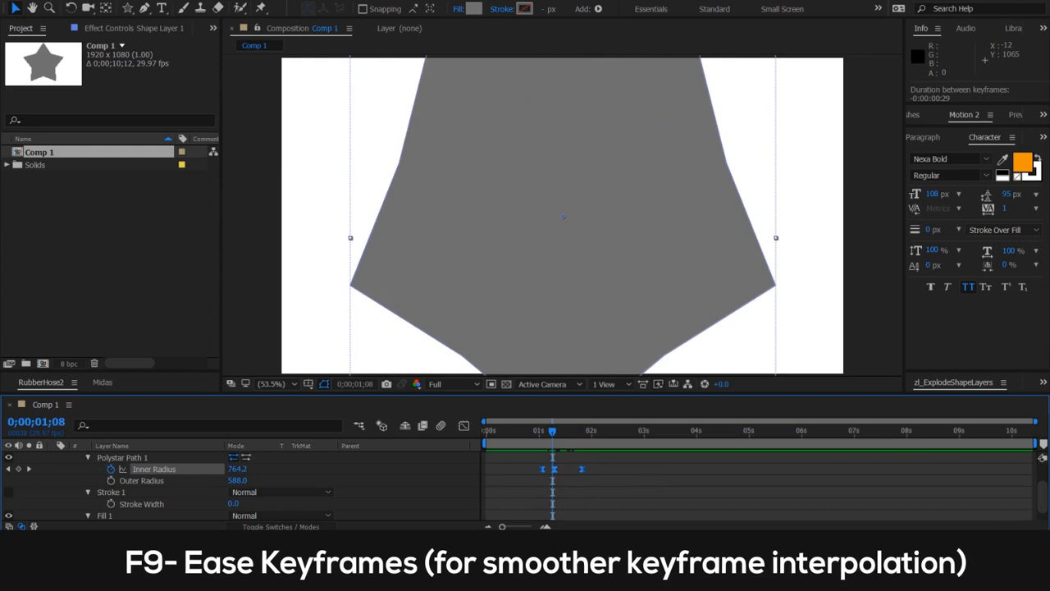
Time-reverse the selected Inner Radius keyframes and preview the reversed animation from about one second
{"action": "right_click", "coordinate": [554, 468]}
{"action": "mouse_move", "coordinate": [624, 459]}
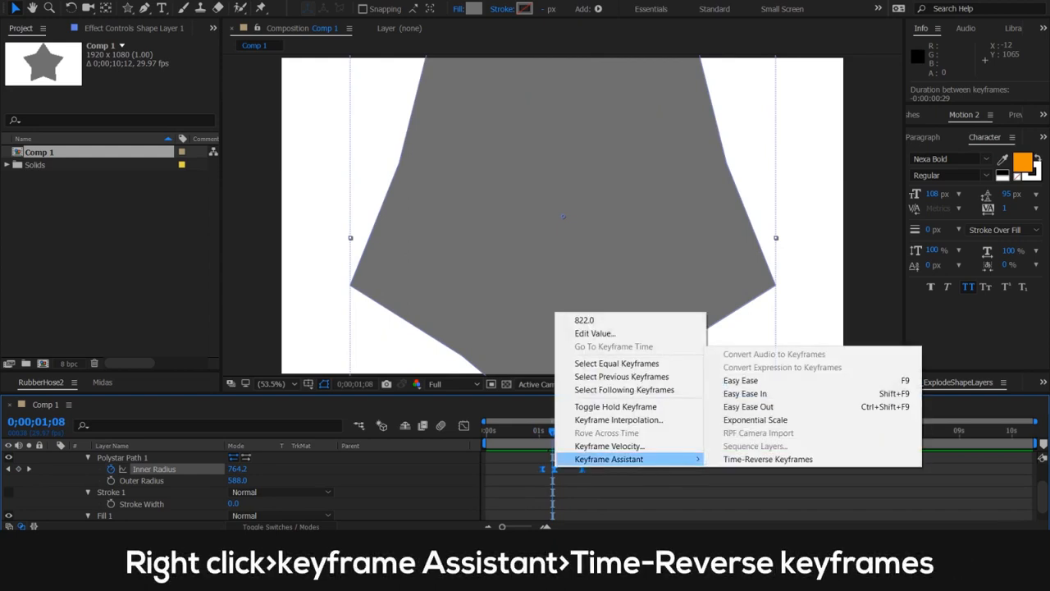
{"action": "left_click", "coordinate": [767, 458]}
{"action": "left_click_drag", "start_coordinate": [552, 431], "coordinate": [536, 431]}
{"action": "key", "text": "space"}
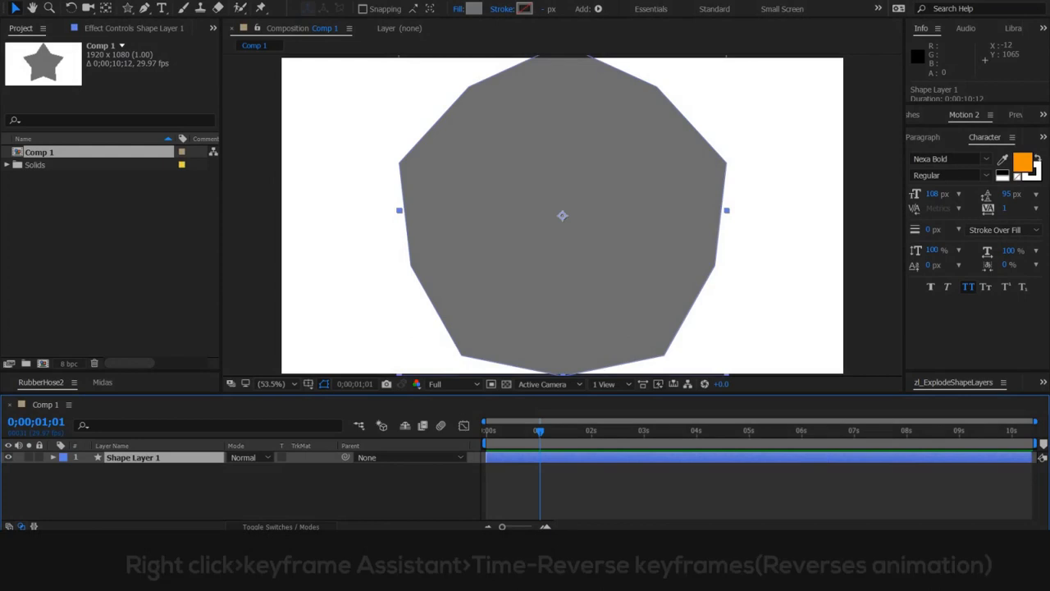
Reveal the Position, Opacity and Rotation properties of Shape Layer 1 together in the timeline
{"action": "key", "text": "p"}
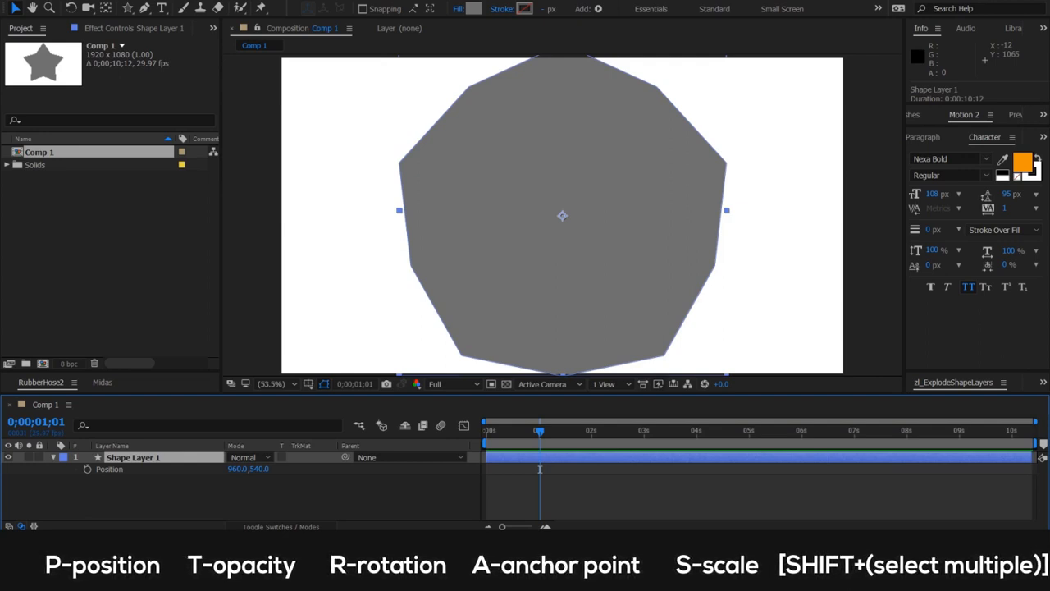
{"action": "key", "text": "shift+t"}
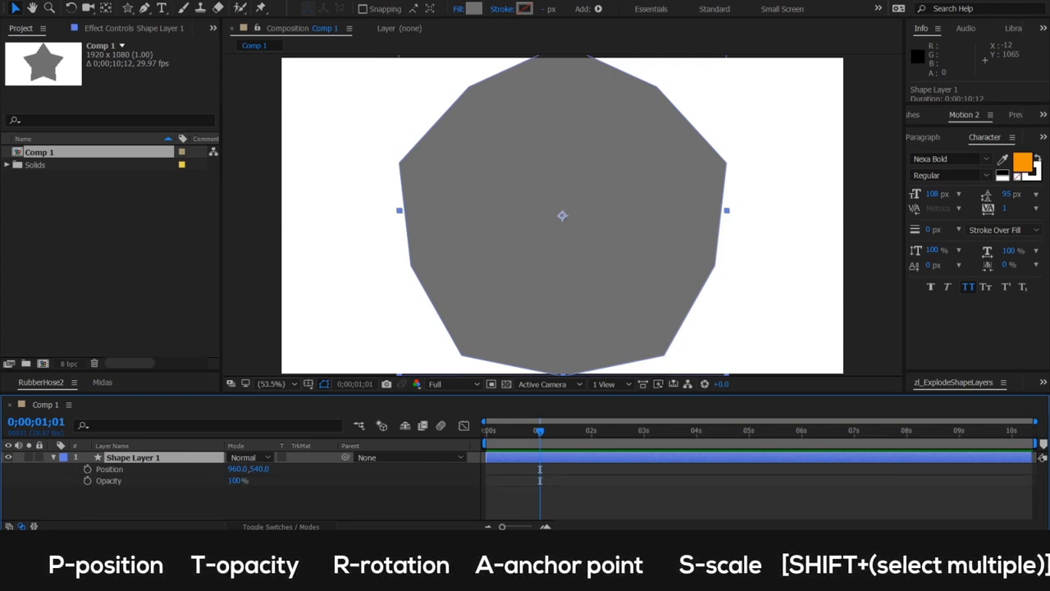
{"action": "key", "text": "shift+r"}
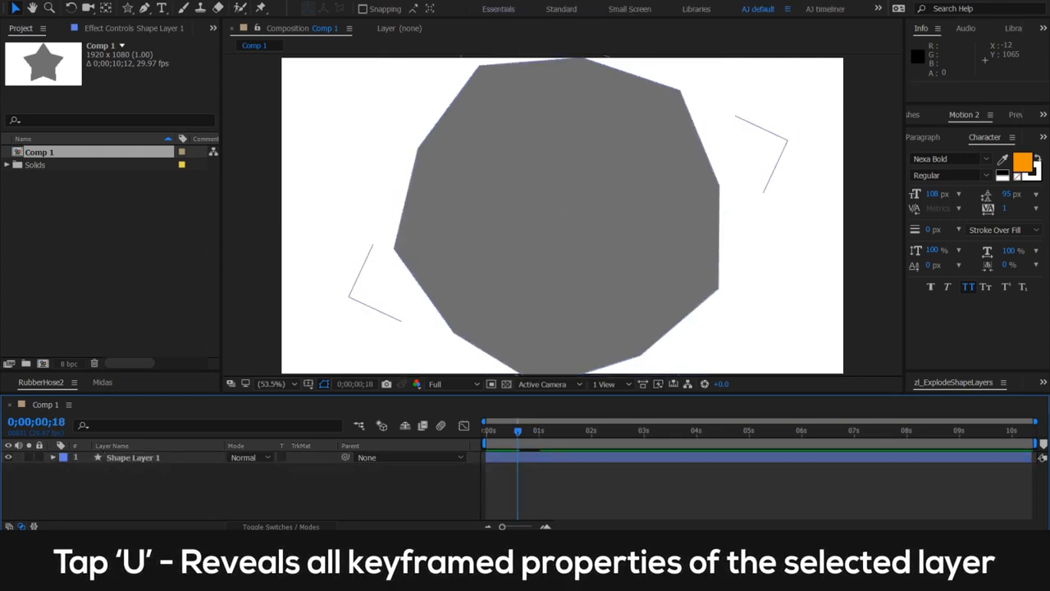
Reveal Shape Layer 1's keyframed properties and align its two Rotation keyframes with the first and last Inner Radius keyframes
{"action": "key", "text": "ctrl+a"}
{"action": "key", "text": "u"}
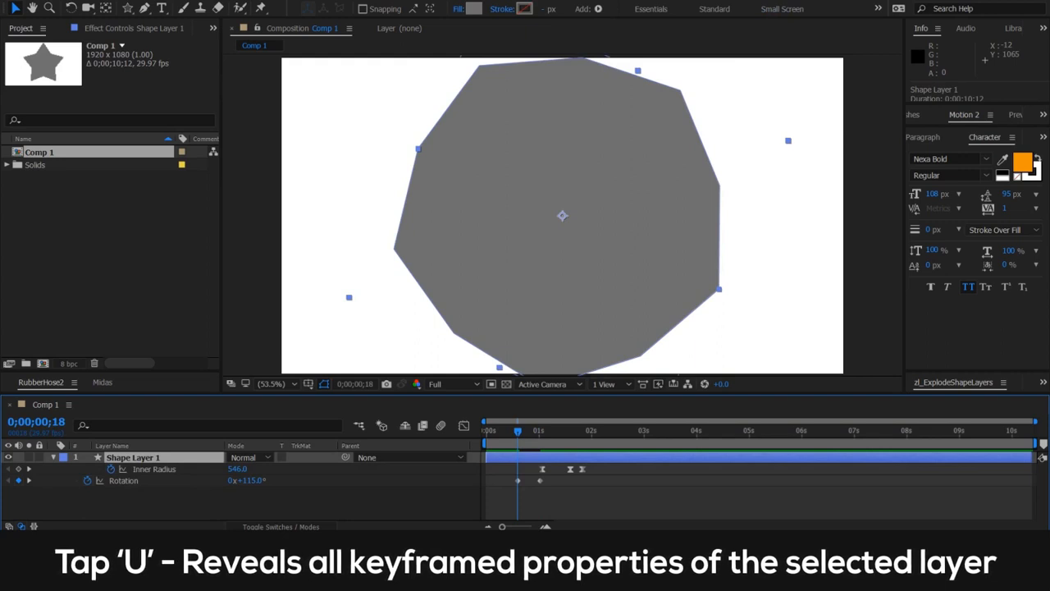
{"action": "left_click", "coordinate": [124, 480]}
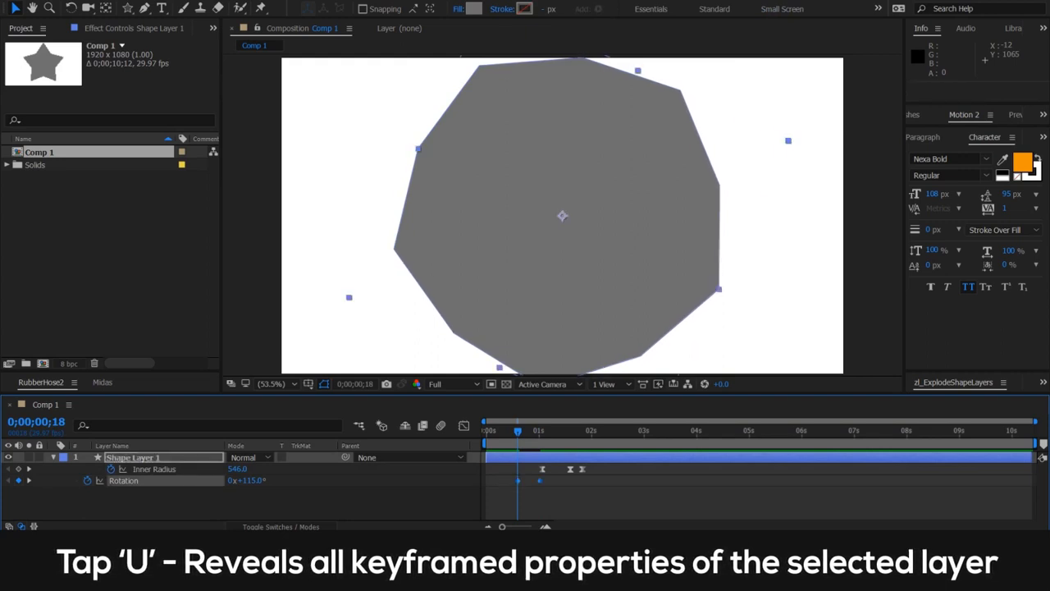
{"action": "mouse_move", "coordinate": [539, 480]}
{"action": "left_mouse_down"}
{"action": "mouse_move", "coordinate": [581, 480]}
{"action": "mouse_move", "coordinate": [542, 480]}
{"action": "left_mouse_up"}
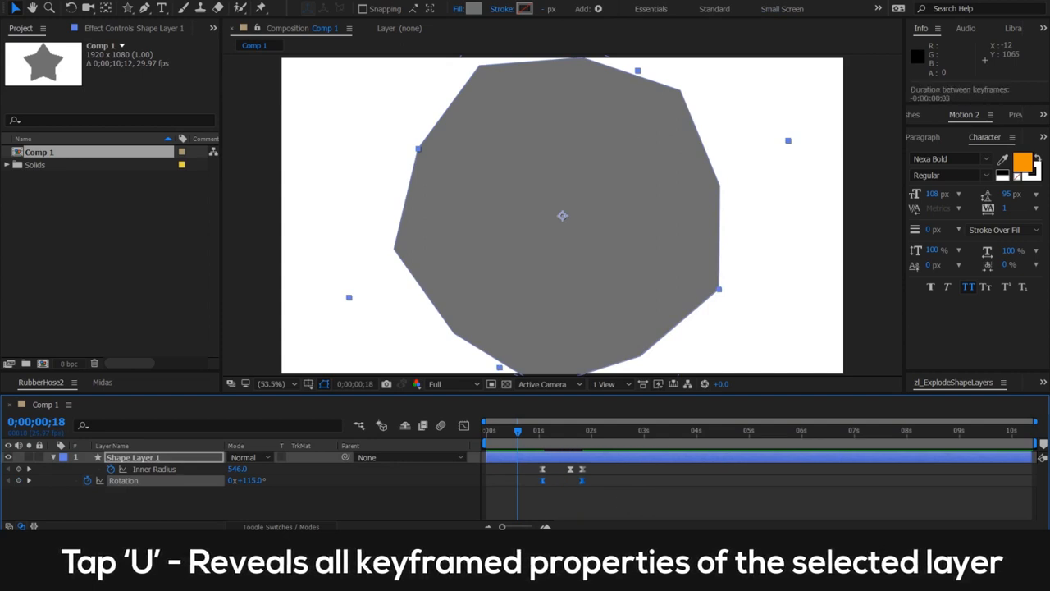
Snap the first Rotation keyframe to the first Inner Radius keyframe and preview the animation from the start
{"action": "key", "text": "space"}
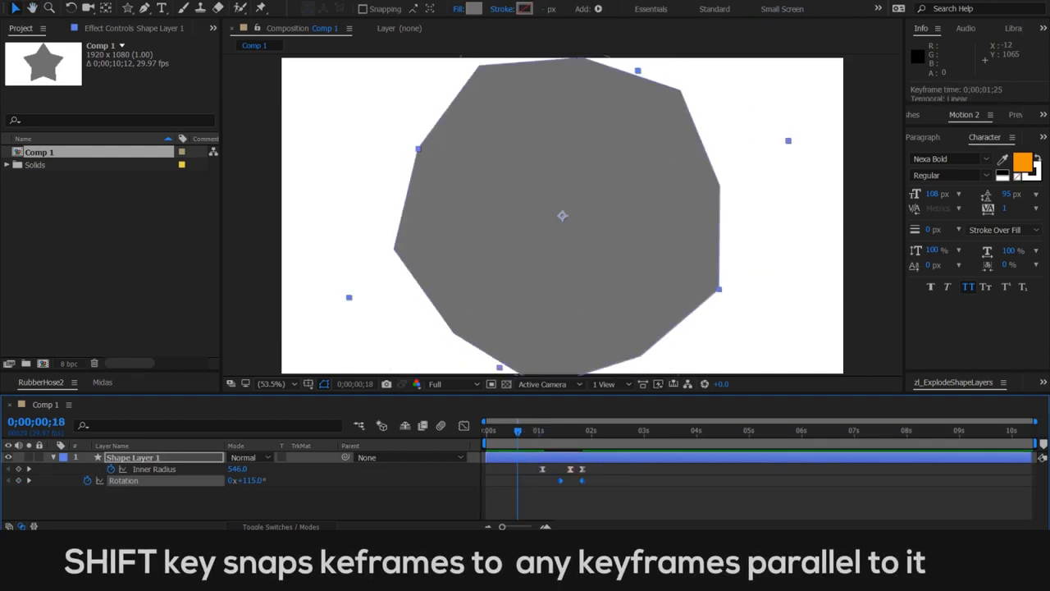
{"action": "left_click_drag", "start_coordinate": [561, 480], "coordinate": [557, 480]}
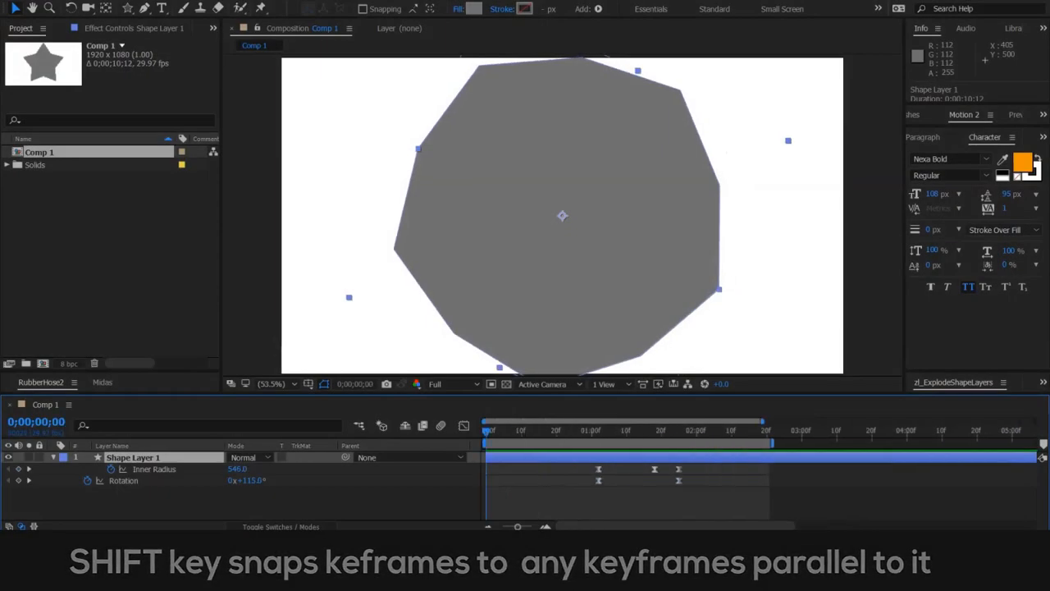
{"action": "key", "text": "space"}
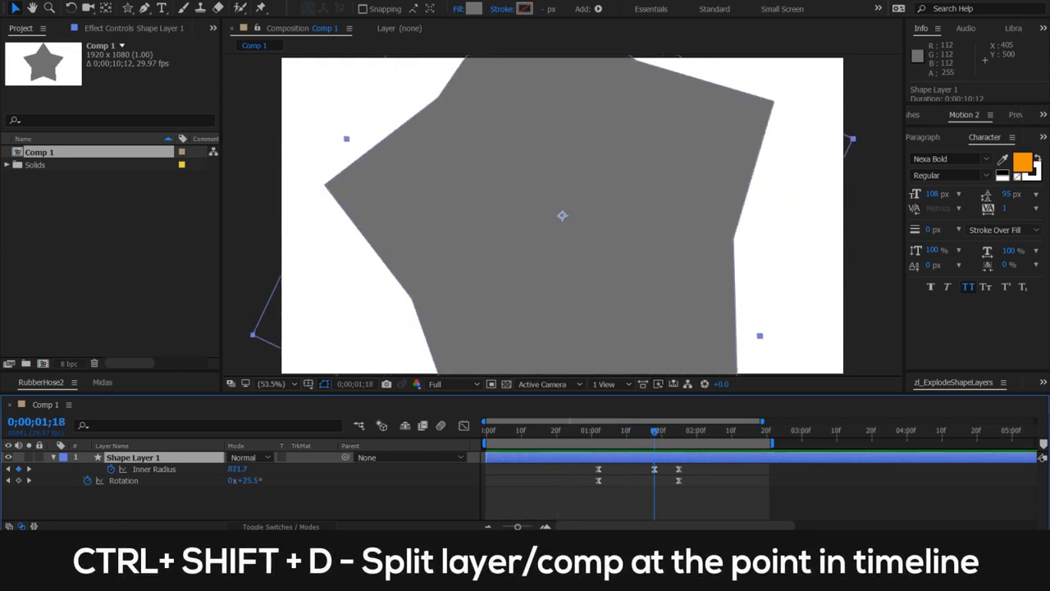
Split Shape Layer 1 at 0;00;01;18 and select the earlier part
{"action": "key", "text": "ctrl+shift+d"}
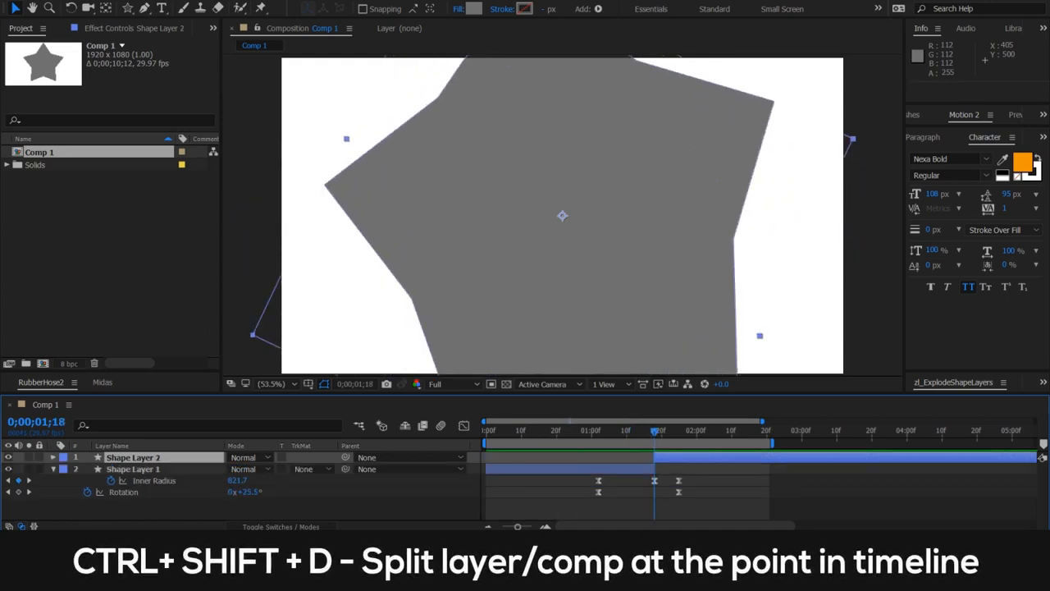
{"action": "scroll", "coordinate": [562, 215], "scroll_direction": "down", "scroll_amount": 1}
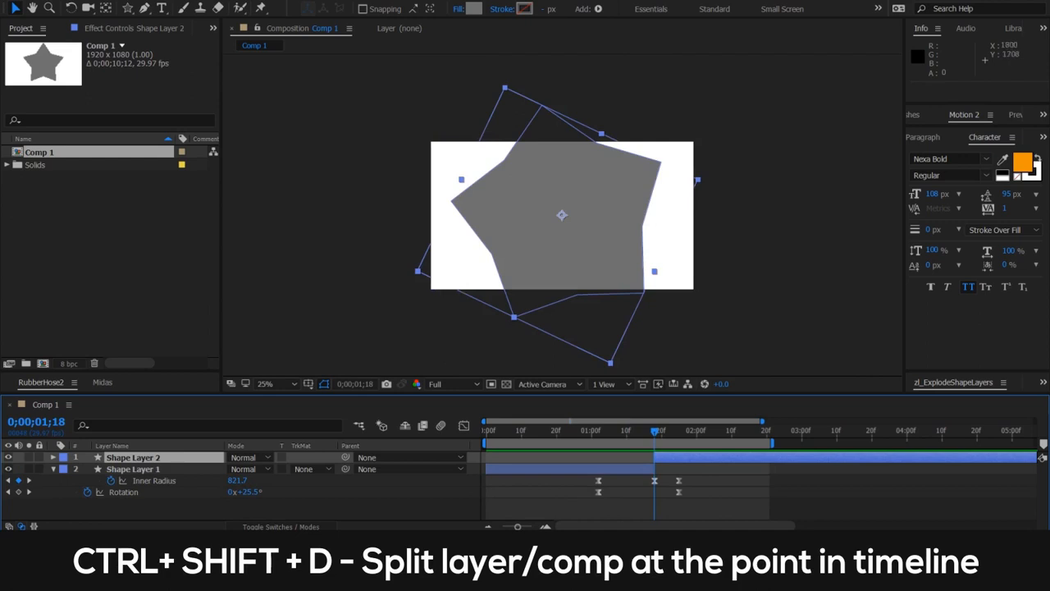
{"action": "left_click", "coordinate": [133, 468]}
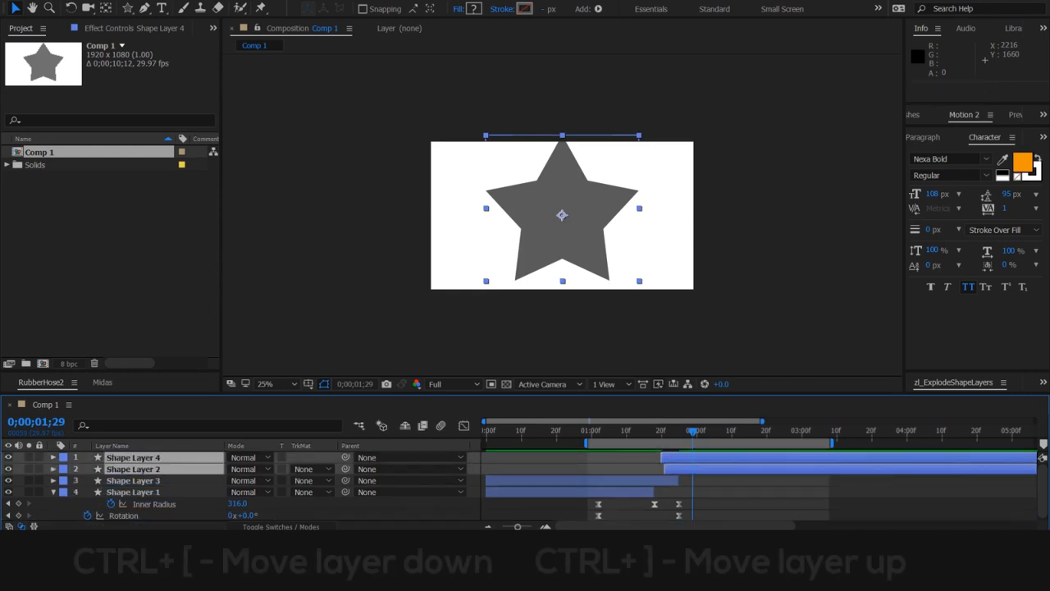
Clear the layer selection and move only Shape Layer 2 down the stack until it sits below Shape Layer 1
{"action": "key", "text": "ctrl+shift+a"}
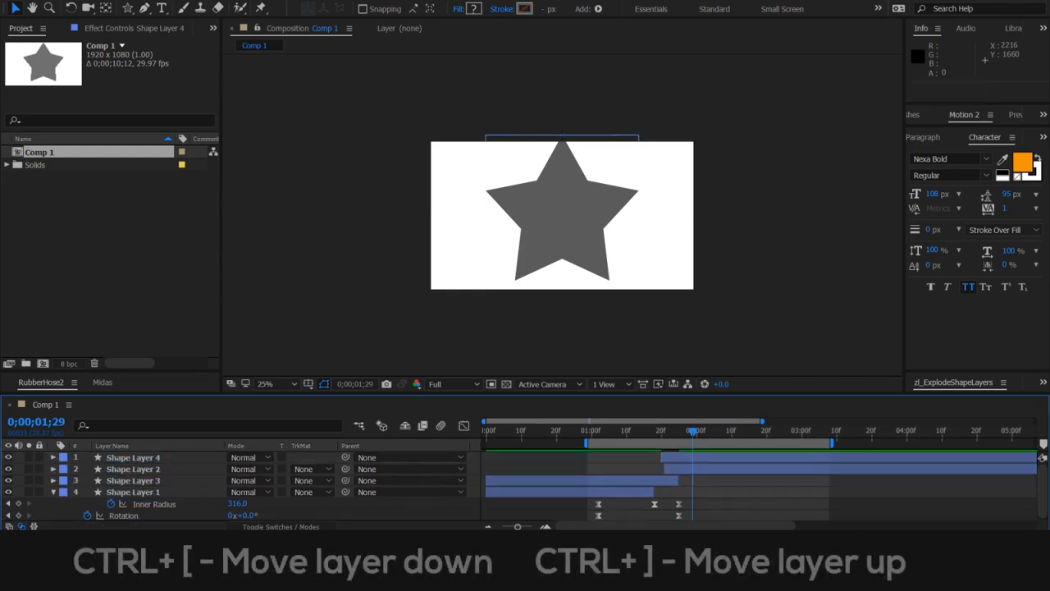
{"action": "left_click", "coordinate": [133, 468]}
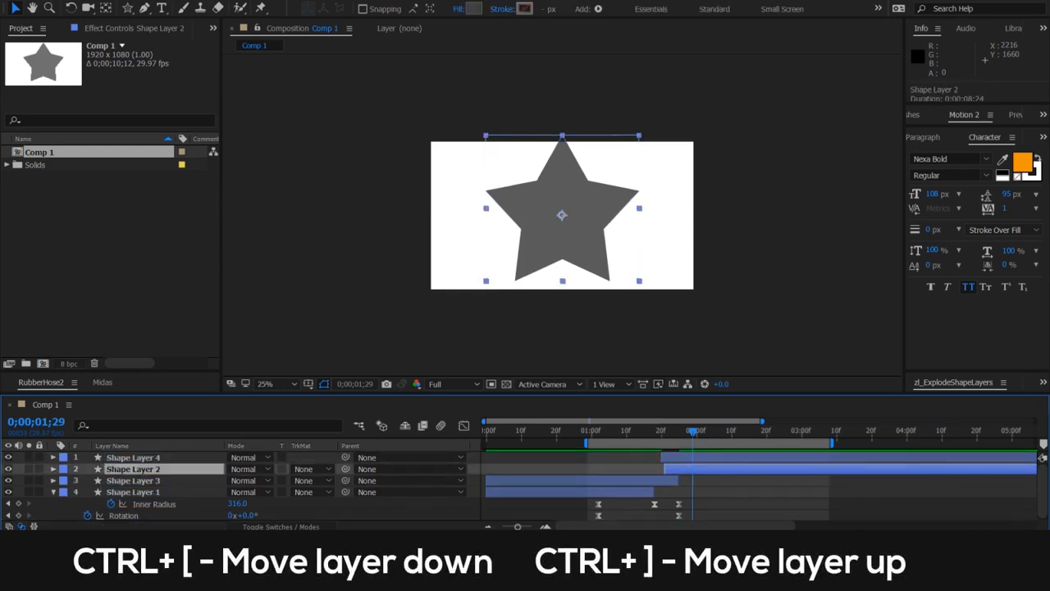
{"action": "key", "text": "ctrl+bracketleft"}
{"action": "key", "text": "ctrl+bracketleft"}
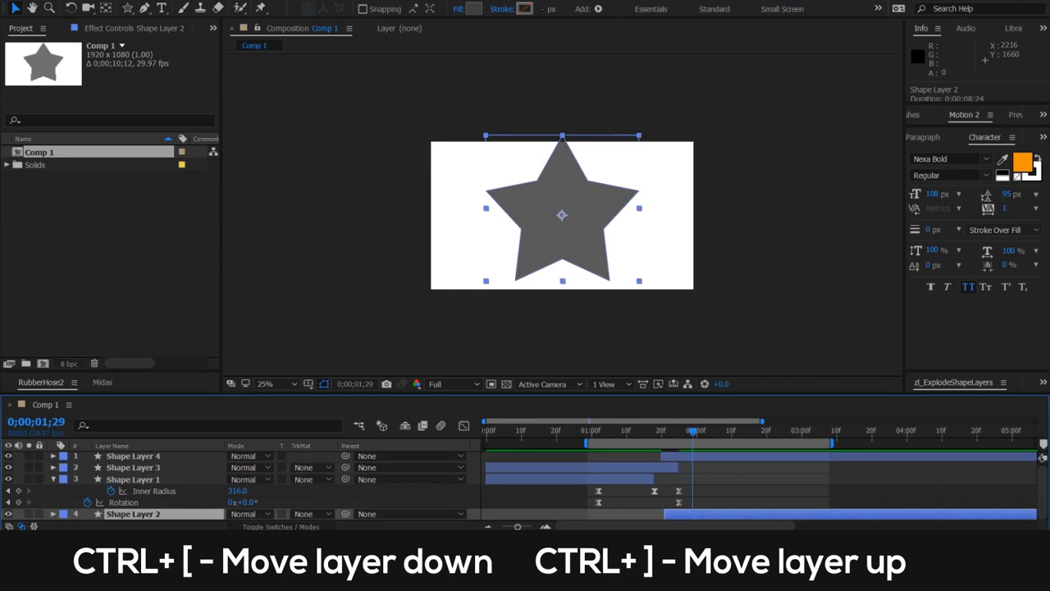
Move Shape Layer 4 between the bottom and top of the layer stack, checking it at 0;00;01;24 and finishing at the bottom
{"action": "left_click", "coordinate": [133, 455]}
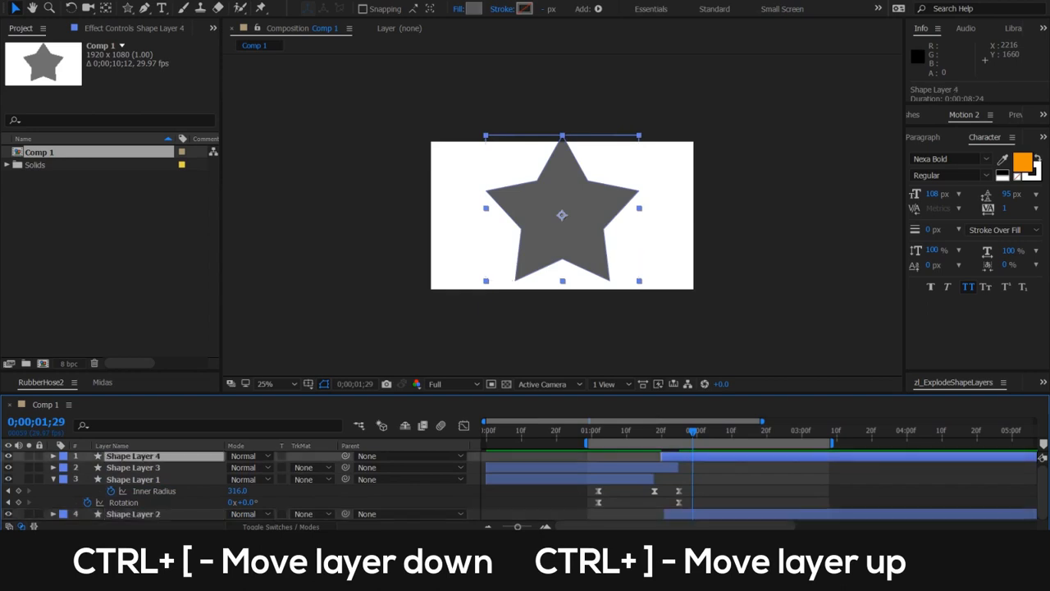
{"action": "key", "text": "ctrl+shift+bracketleft"}
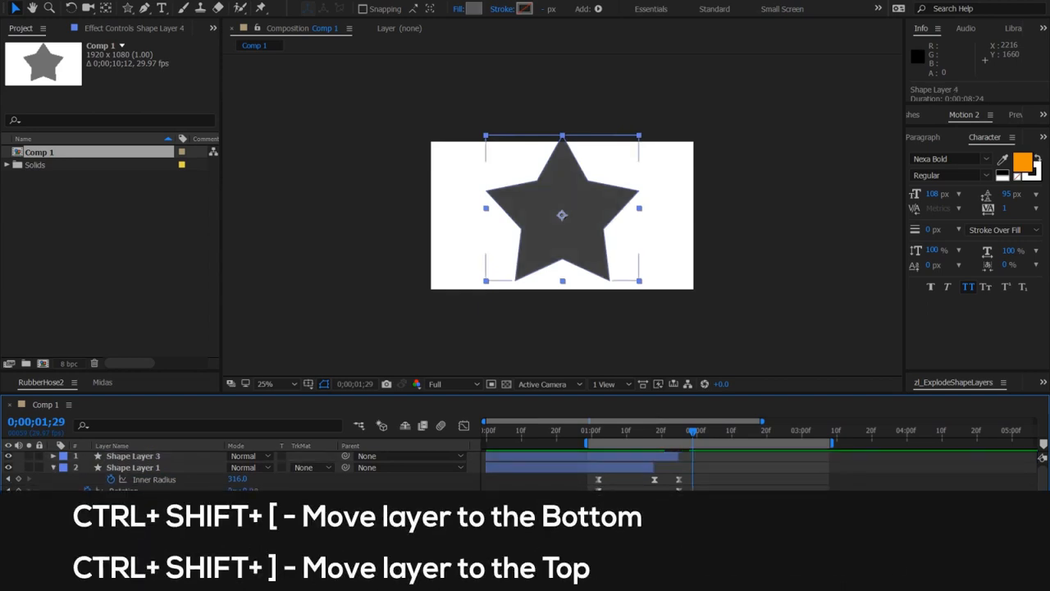
{"action": "key", "text": "Page_Up"}
{"action": "key", "text": "Page_Up"}
{"action": "key", "text": "Page_Up"}
{"action": "key", "text": "Page_Up"}
{"action": "key", "text": "Page_Up"}
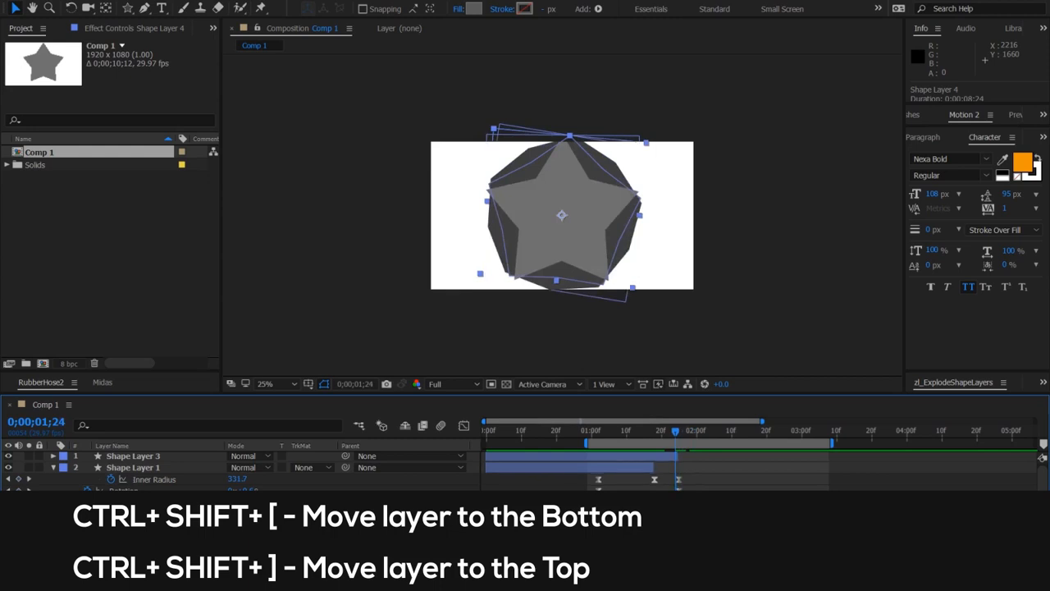
{"action": "key", "text": "ctrl+shift+bracketright"}
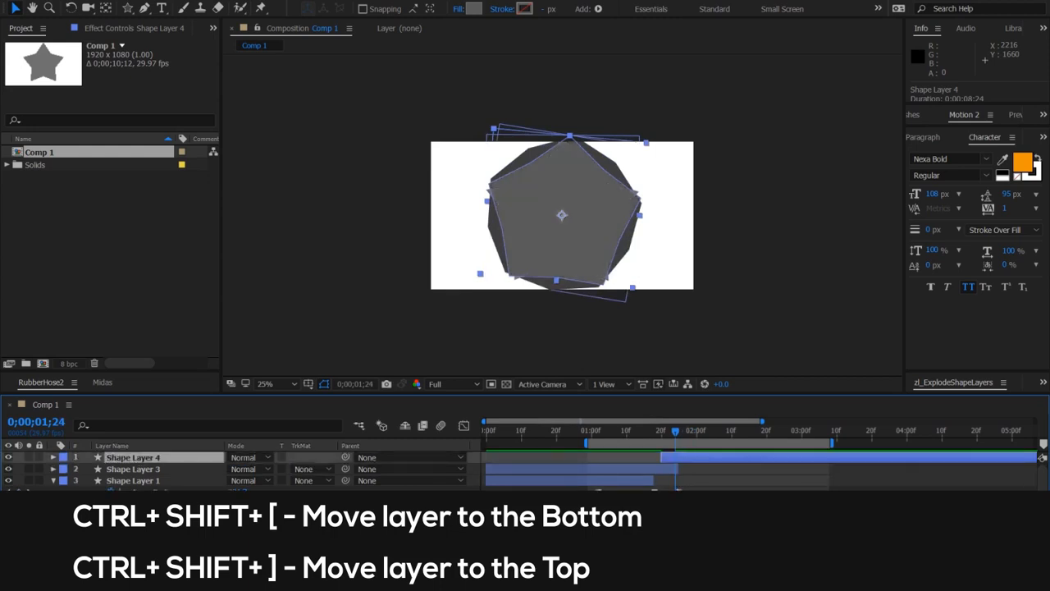
{"action": "key", "text": "ctrl+shift+bracketleft"}
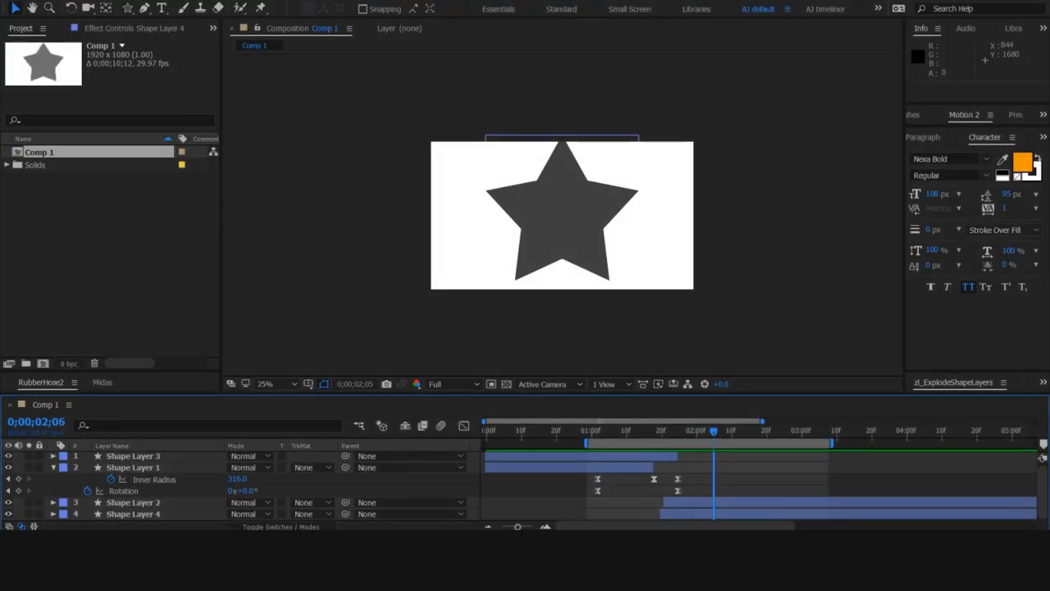
Trim the end of Shape Layer 2 to 0;00;02;07 and the end of Shape Layer 4 to about 0;00;02;10
{"action": "left_click", "coordinate": [133, 501]}
{"action": "key", "text": "alt+bracketright"}
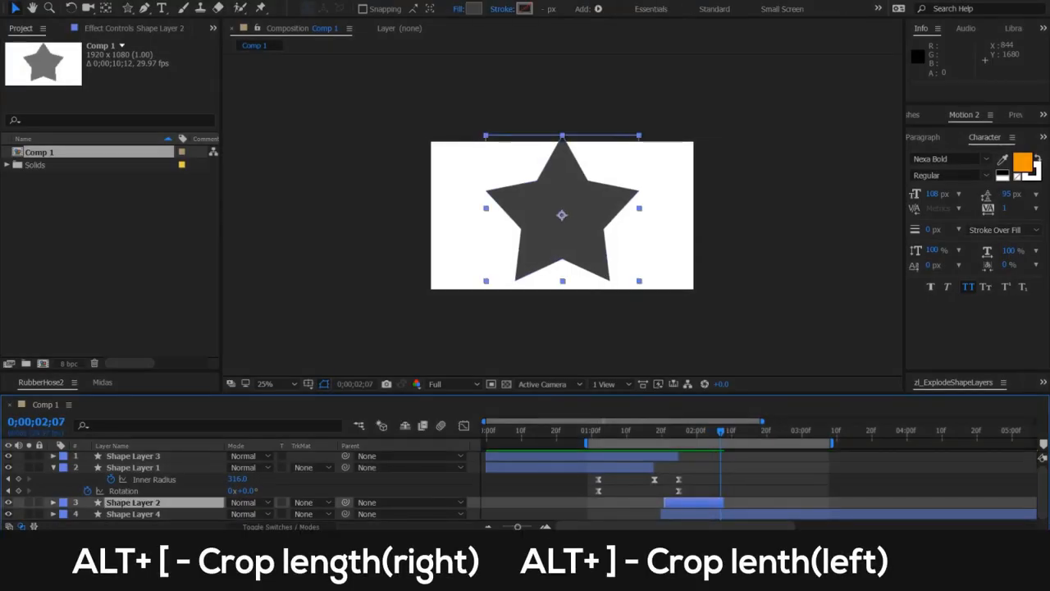
{"action": "key", "text": "Page_Down"}
{"action": "key", "text": "Page_Down"}
{"action": "key", "text": "Page_Down"}
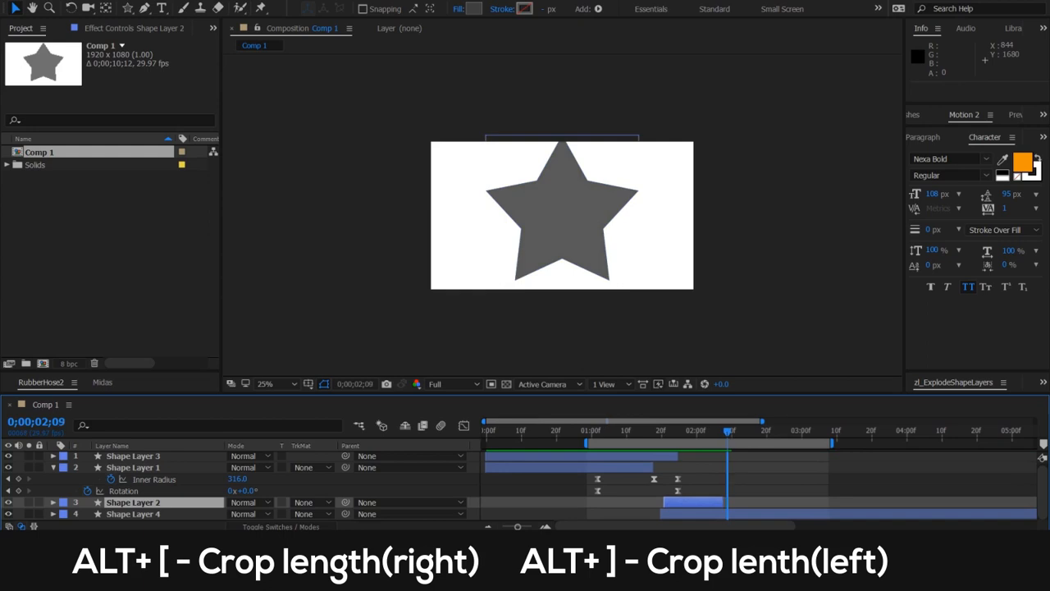
{"action": "left_click", "coordinate": [133, 514]}
{"action": "key", "text": "alt+bracketright"}
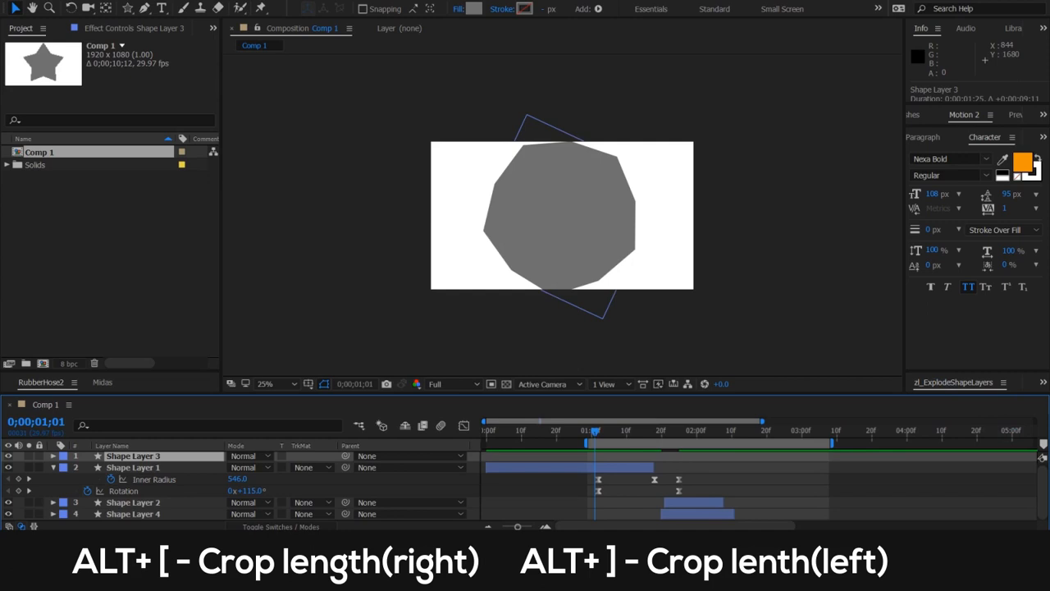
Trim the start of Shape Layer 3 to 0;00;01;01, show its keyframed properties and trim its end
{"action": "key", "text": "alt+bracketleft"}
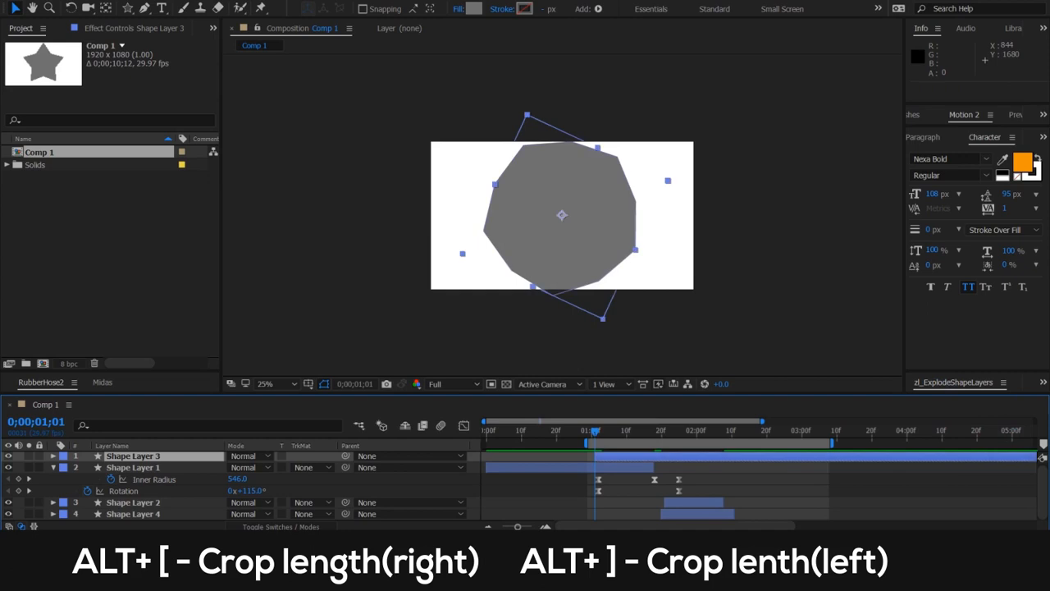
{"action": "key", "text": "u"}
{"action": "key", "text": "alt+bracketright"}
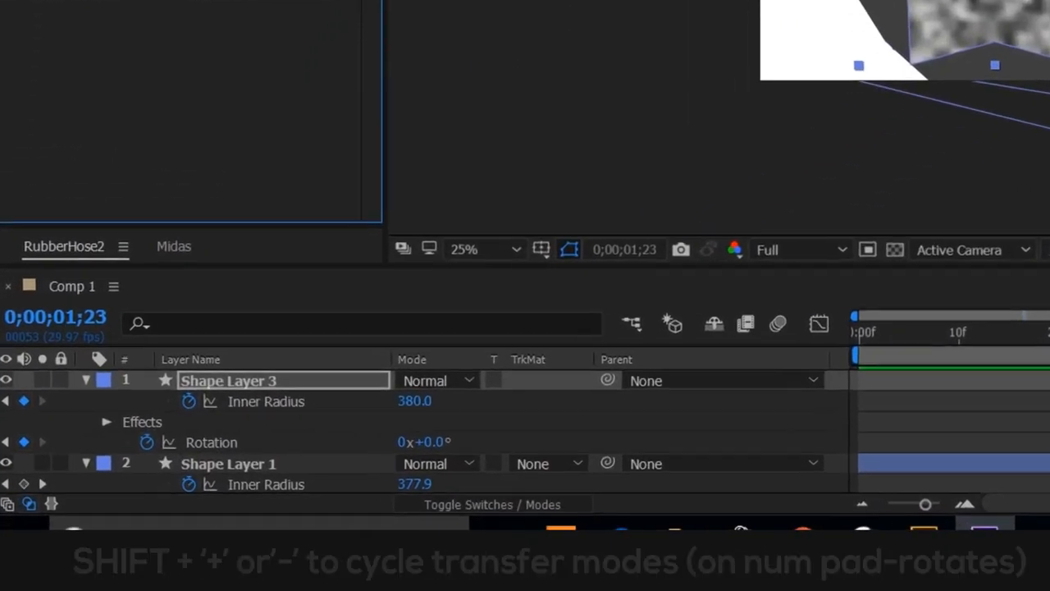
Cycle the blending mode of Shape Layer 3 forward from Normal through Dissolve, Darken, Multiply and the modes beyond
{"action": "key", "text": "shift+equal"}
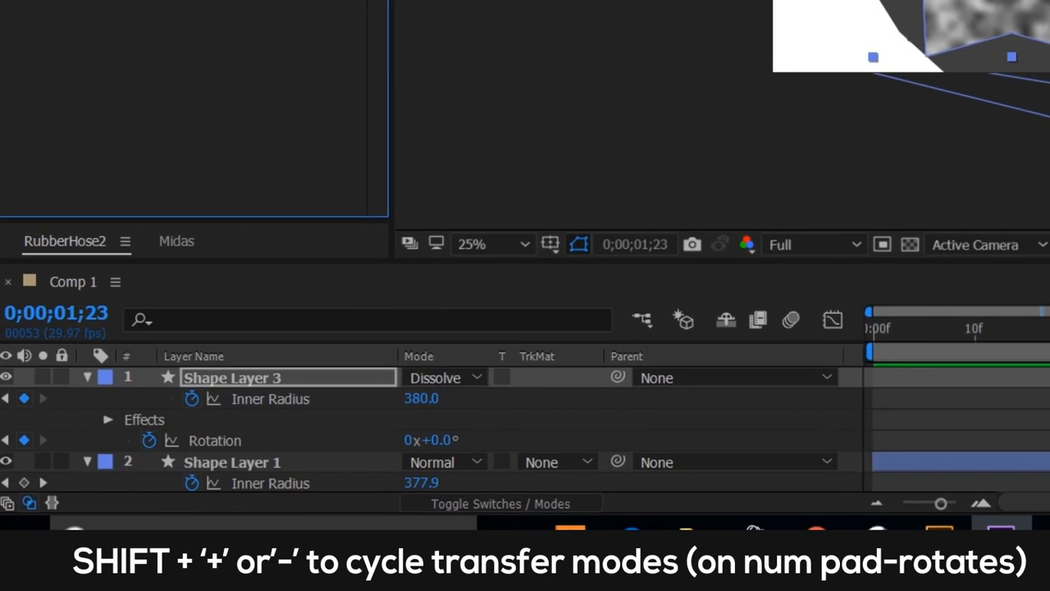
{"action": "key", "text": "shift+equal"}
{"action": "key", "text": "shift+equal"}
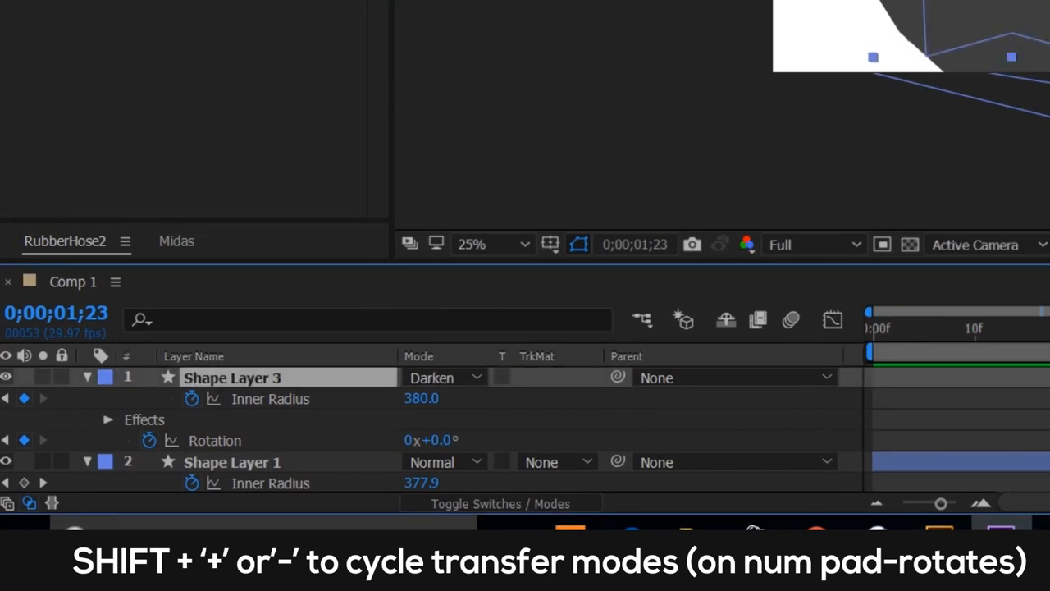
{"action": "key", "text": "shift+equal"}
{"action": "key", "text": "shift+equal"}
{"action": "key", "text": "shift+equal"}
{"action": "key", "text": "shift+equal"}
{"action": "key", "text": "shift+equal"}
{"action": "key", "text": "shift+equal"}
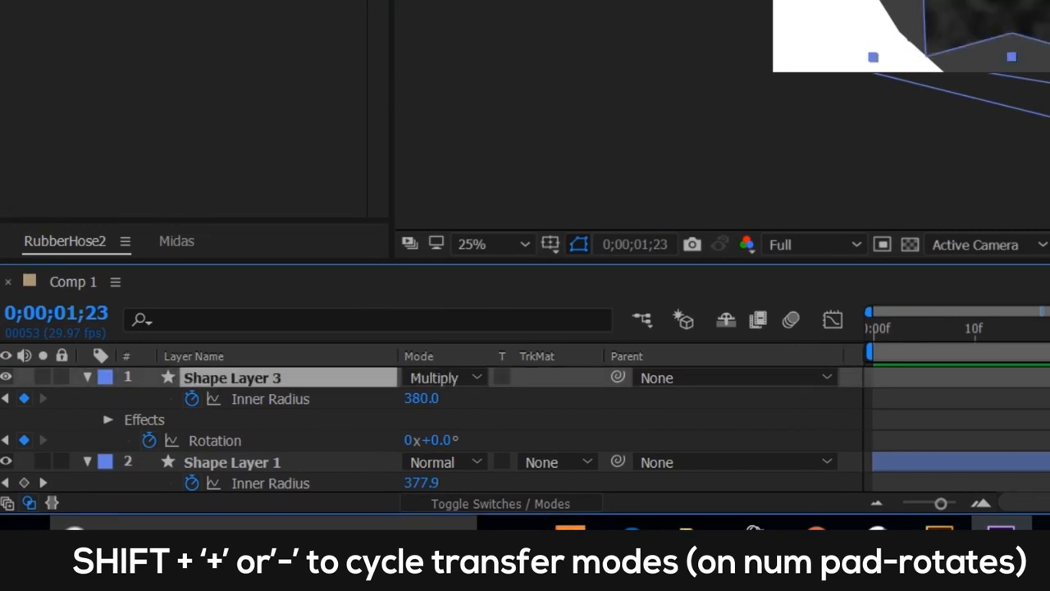
{"action": "key", "text": "shift+equal"}
{"action": "key", "text": "shift+equal"}
{"action": "key", "text": "shift+equal"}
{"action": "key", "text": "shift+equal"}
{"action": "key", "text": "shift+equal"}
{"action": "key", "text": "shift+equal"}
{"action": "key", "text": "shift+equal"}
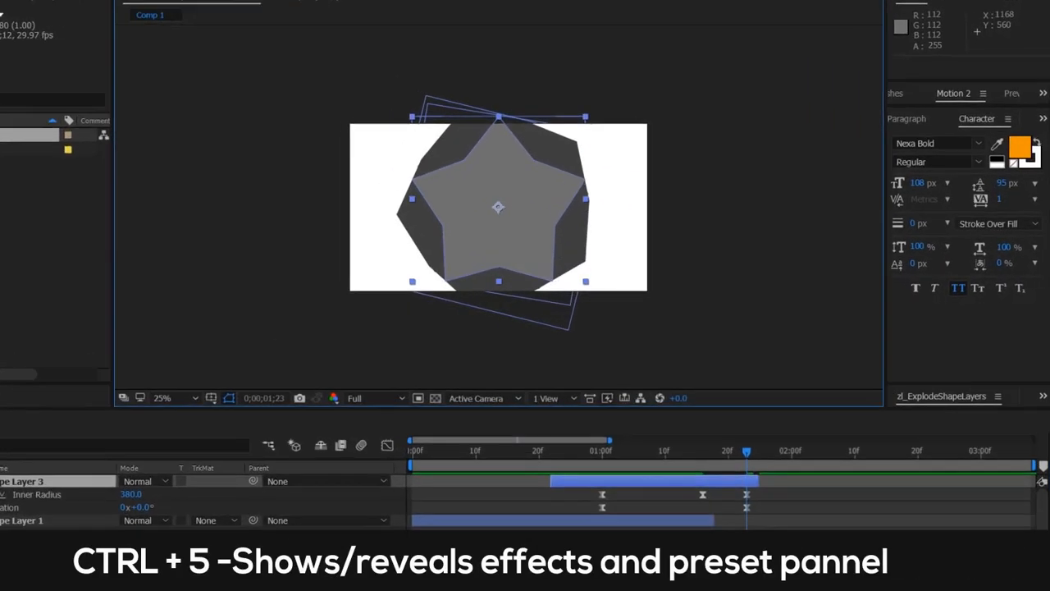
Search the effects and presets for "noise" and apply Fractal Noise to Shape Layer 3
{"action": "key", "text": "ctrl+5"}
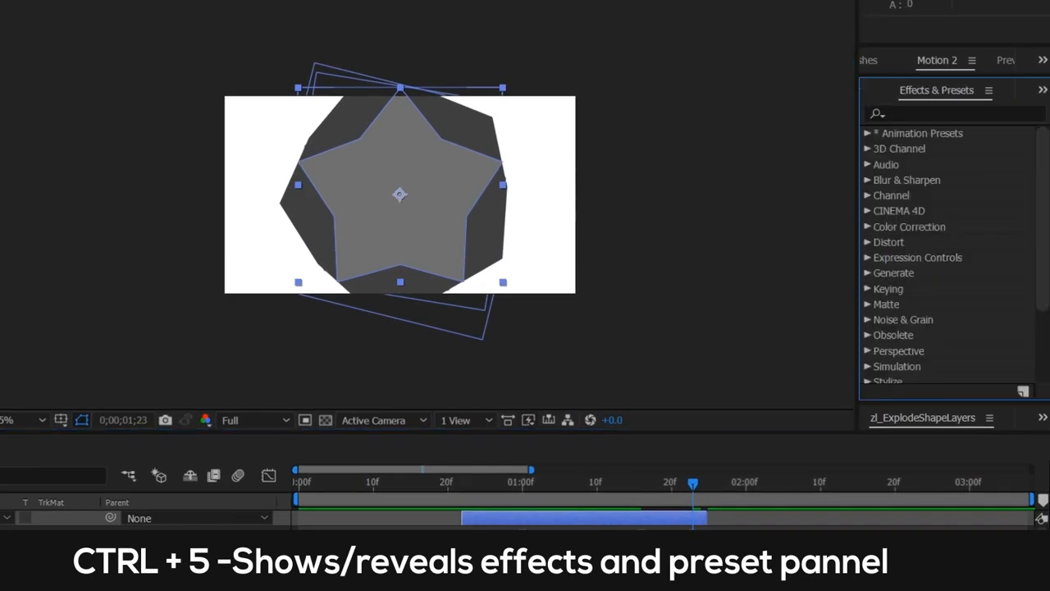
{"action": "type", "text": "noise"}
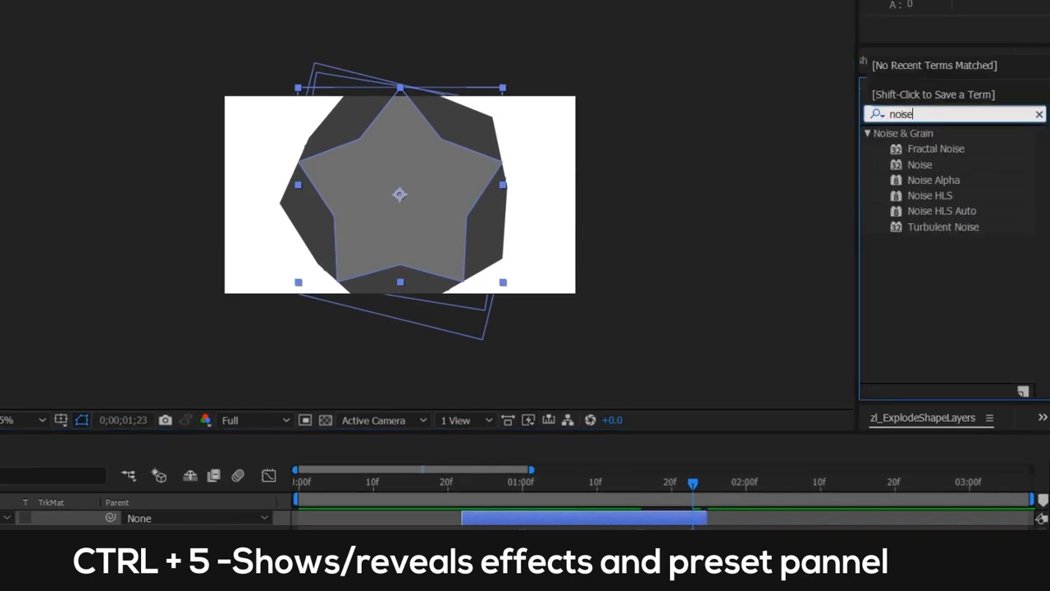
{"action": "double_click", "coordinate": [936, 149]}
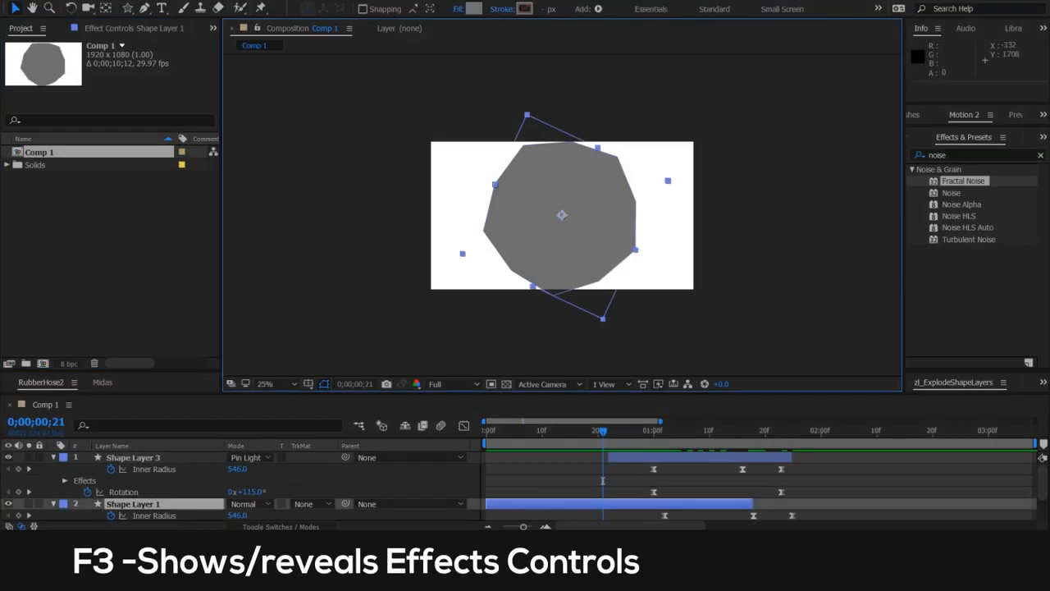
Show the effect controls of Shape Layer 3, check those of Shape Layer 1 and deselect all layers
{"action": "left_click", "coordinate": [133, 457]}
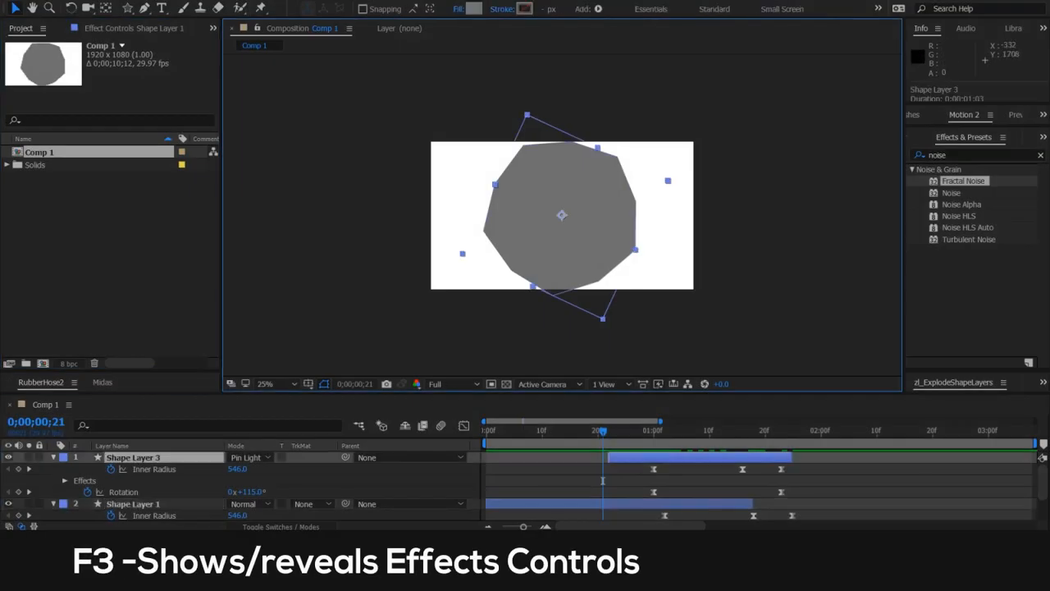
{"action": "key", "text": "F3"}
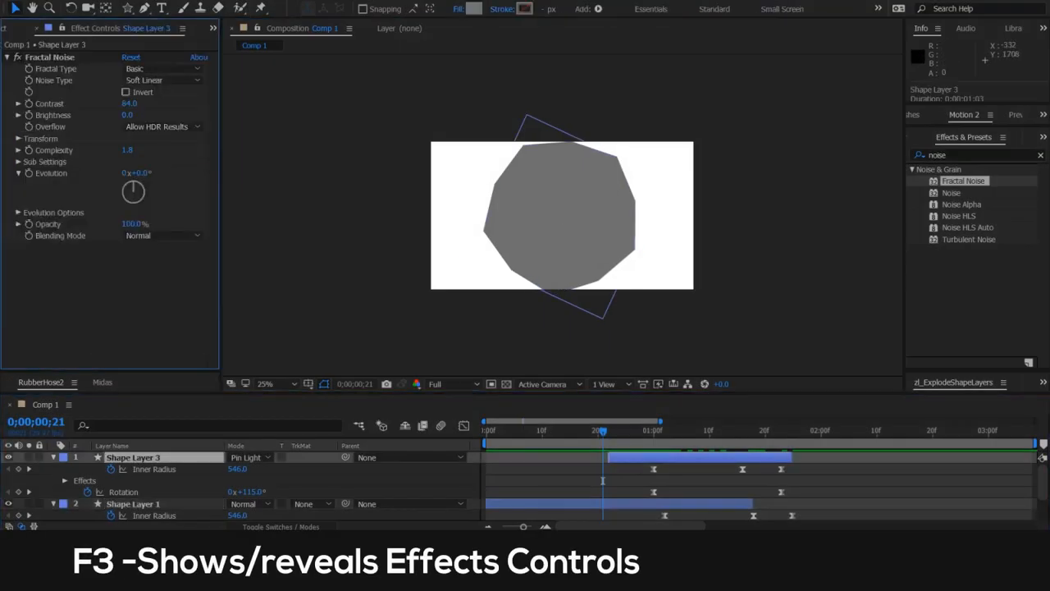
{"action": "left_click", "coordinate": [133, 503]}
{"action": "key", "text": "F2"}
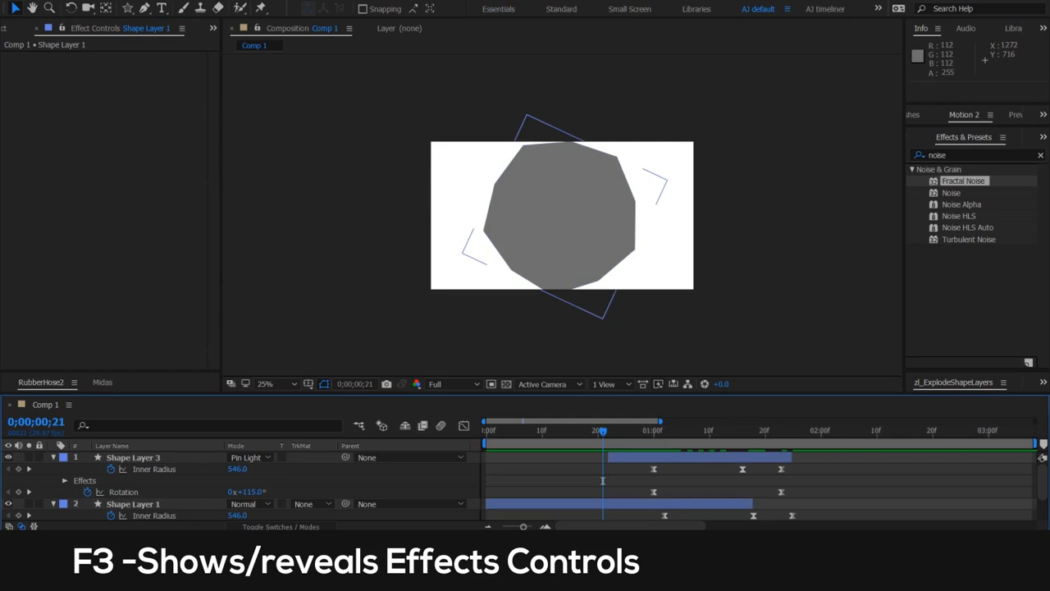
Select Shape Layer 1 in the composition view and pan the view with the temporary Hand tool
{"action": "left_click", "coordinate": [605, 239]}
{"action": "key", "text": "space"}
{"action": "left_click_drag", "start_coordinate": [642, 260], "coordinate": [677, 267]}
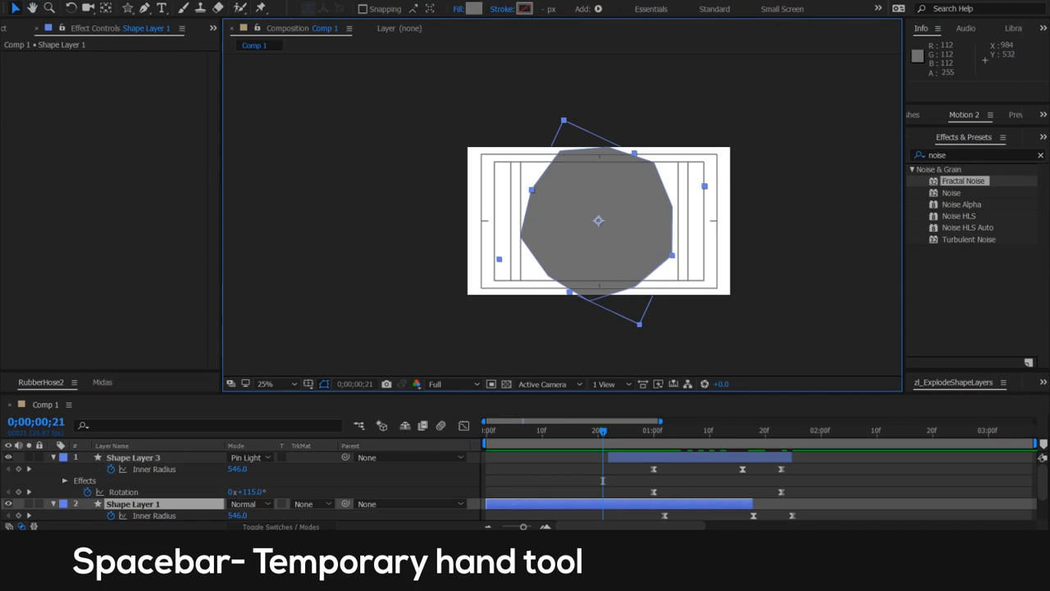
Zoom the composition view in and out around different points of the polygon, ending at 50% magnification
{"action": "scroll", "coordinate": [600, 220], "scroll_direction": "up", "scroll_amount": 2}
{"action": "scroll", "coordinate": [575, 231], "scroll_direction": "down", "scroll_amount": 3}
{"action": "scroll", "coordinate": [574, 231], "scroll_direction": "up", "scroll_amount": 2}
{"action": "scroll", "coordinate": [587, 246], "scroll_direction": "down", "scroll_amount": 1}
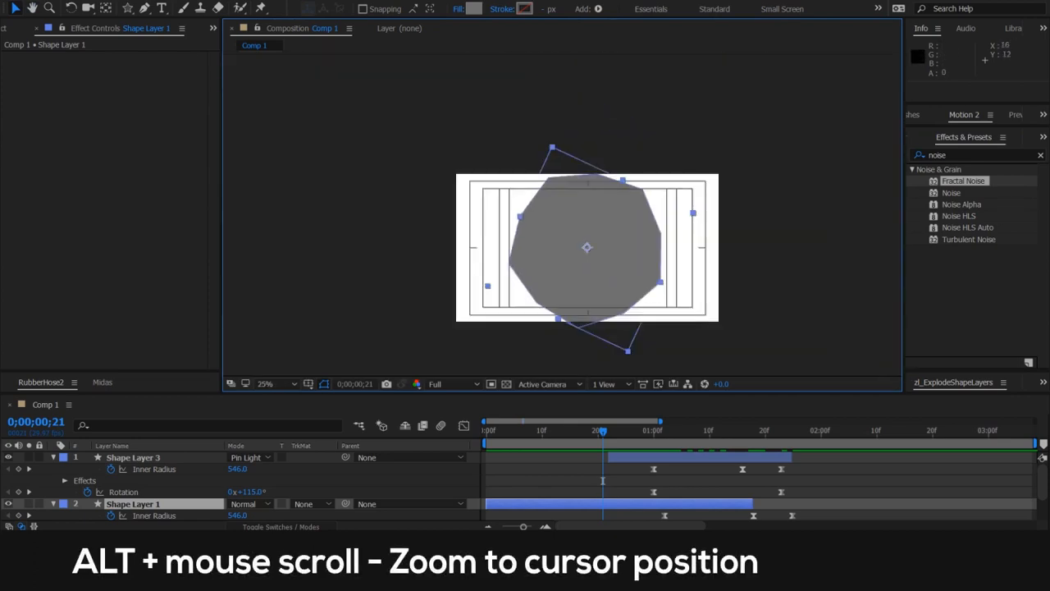
{"action": "scroll", "coordinate": [561, 213], "scroll_direction": "up", "scroll_amount": 2}
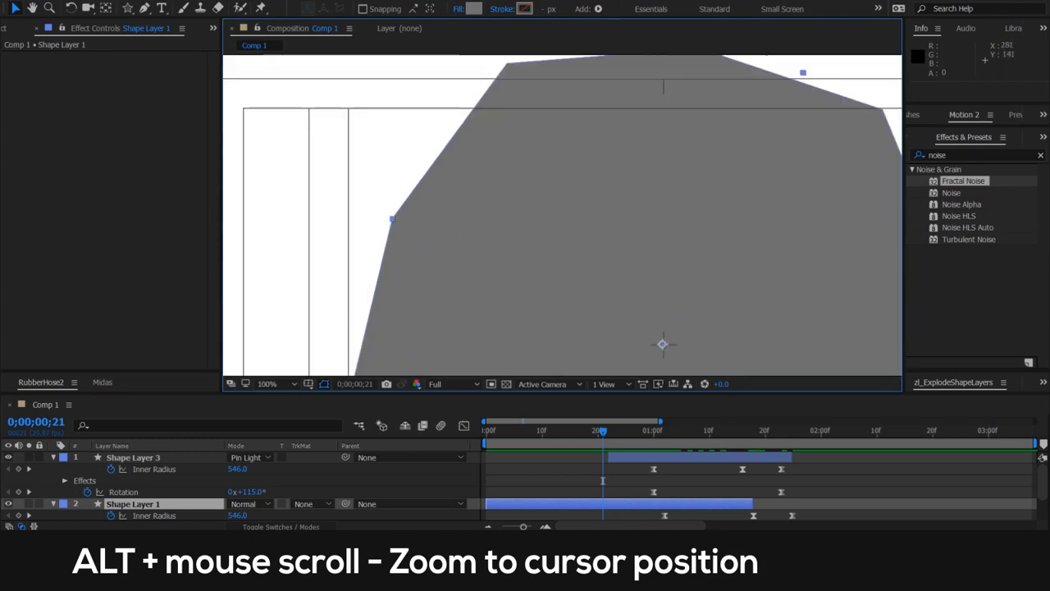
{"action": "scroll", "coordinate": [563, 216], "scroll_direction": "down", "scroll_amount": 1}
{"action": "scroll", "coordinate": [563, 216], "scroll_direction": "up", "scroll_amount": 1}
{"action": "scroll", "coordinate": [561, 214], "scroll_direction": "down", "scroll_amount": 2}
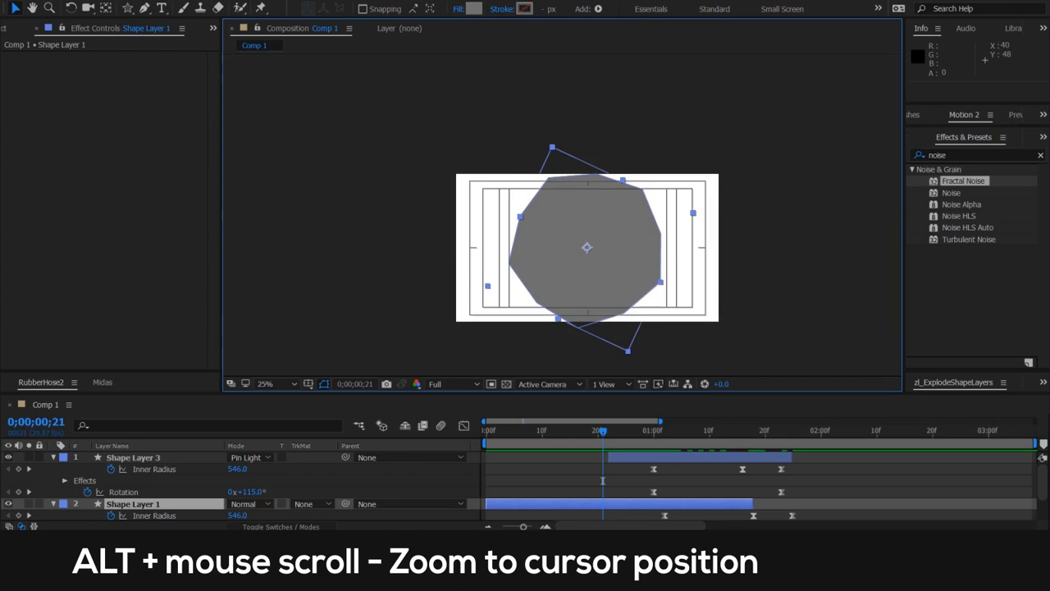
{"action": "scroll", "coordinate": [458, 175], "scroll_direction": "up", "scroll_amount": 3}
{"action": "scroll", "coordinate": [458, 176], "scroll_direction": "down", "scroll_amount": 3}
{"action": "scroll", "coordinate": [472, 179], "scroll_direction": "up", "scroll_amount": 3}
{"action": "scroll", "coordinate": [471, 179], "scroll_direction": "down", "scroll_amount": 3}
{"action": "scroll", "coordinate": [499, 259], "scroll_direction": "up", "scroll_amount": 3}
{"action": "scroll", "coordinate": [601, 276], "scroll_direction": "down", "scroll_amount": 3}
{"action": "scroll", "coordinate": [730, 221], "scroll_direction": "up", "scroll_amount": 3}
{"action": "scroll", "coordinate": [730, 222], "scroll_direction": "down", "scroll_amount": 3}
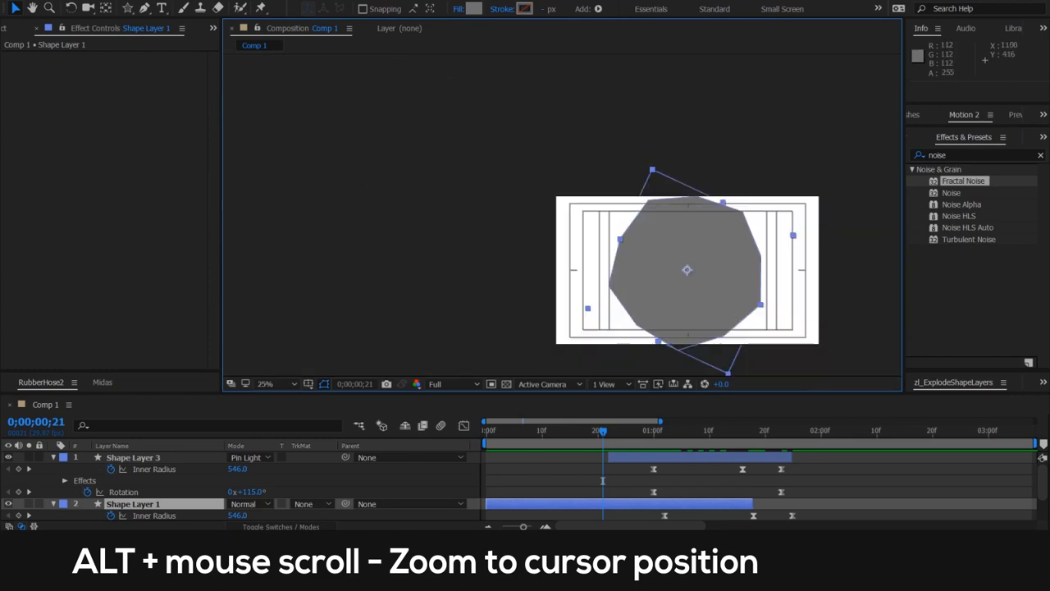
{"action": "scroll", "coordinate": [692, 263], "scroll_direction": "up", "scroll_amount": 5}
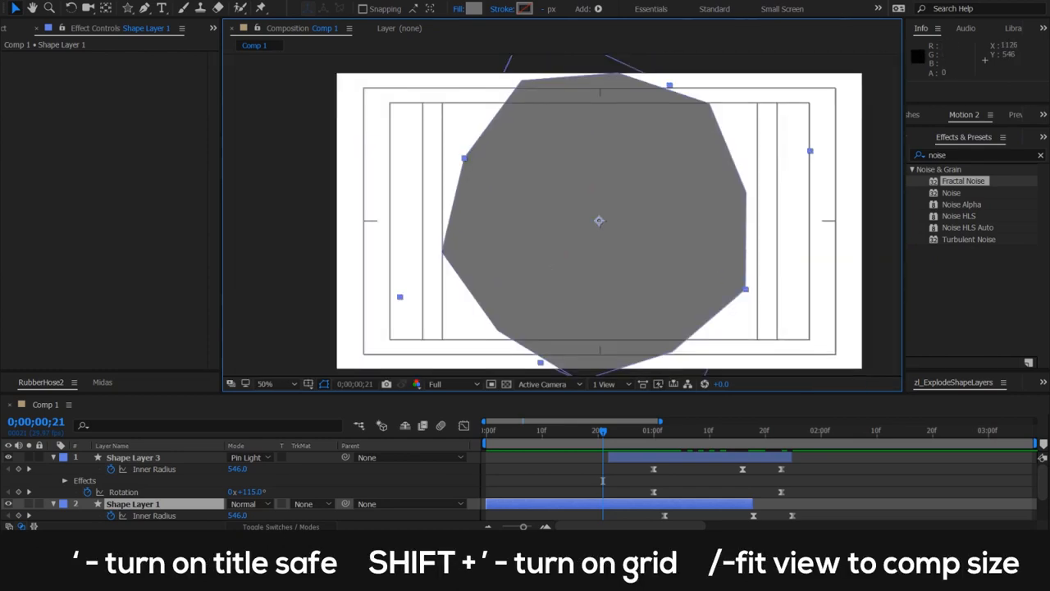
Replace the title-safe guides with the grid and add a text layer reading "text" beside the polygon
{"action": "key", "text": "apostrophe"}
{"action": "key", "text": "shift+apostrophe"}
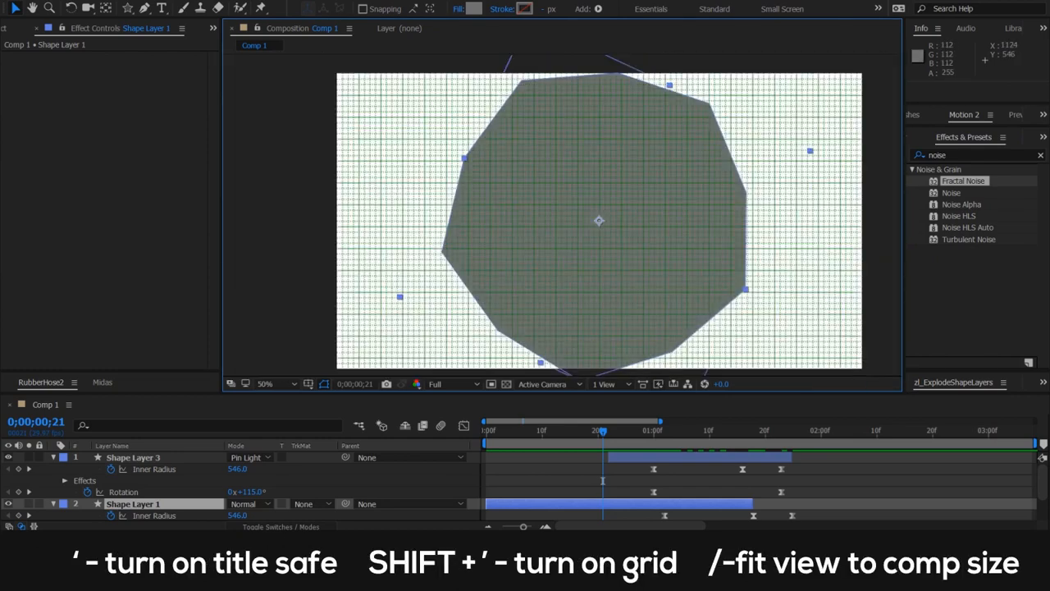
{"action": "key", "text": "ctrl+t"}
{"action": "left_click", "coordinate": [360, 165]}
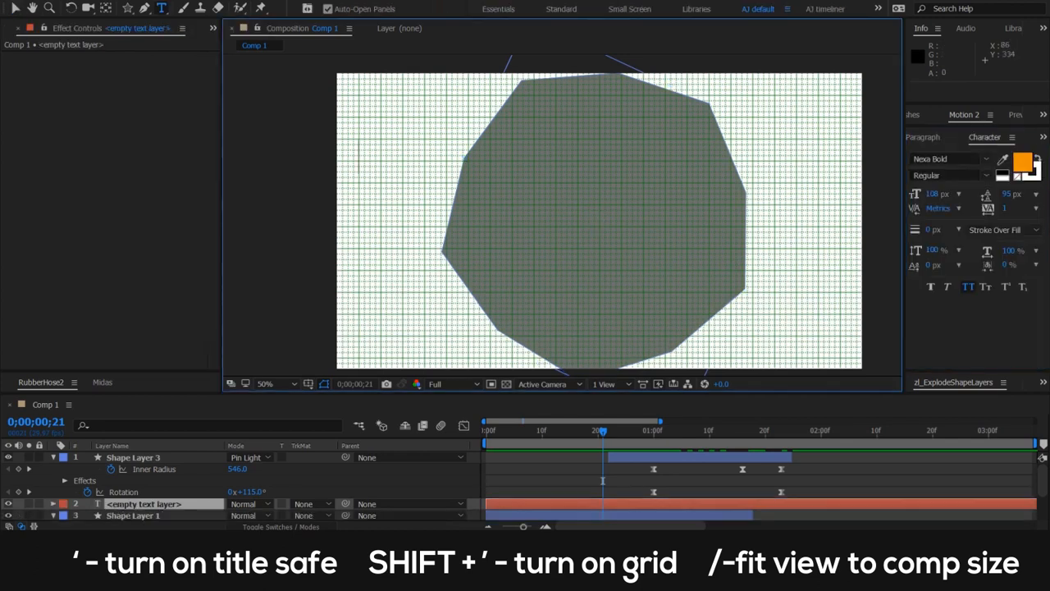
{"action": "type", "text": "text"}
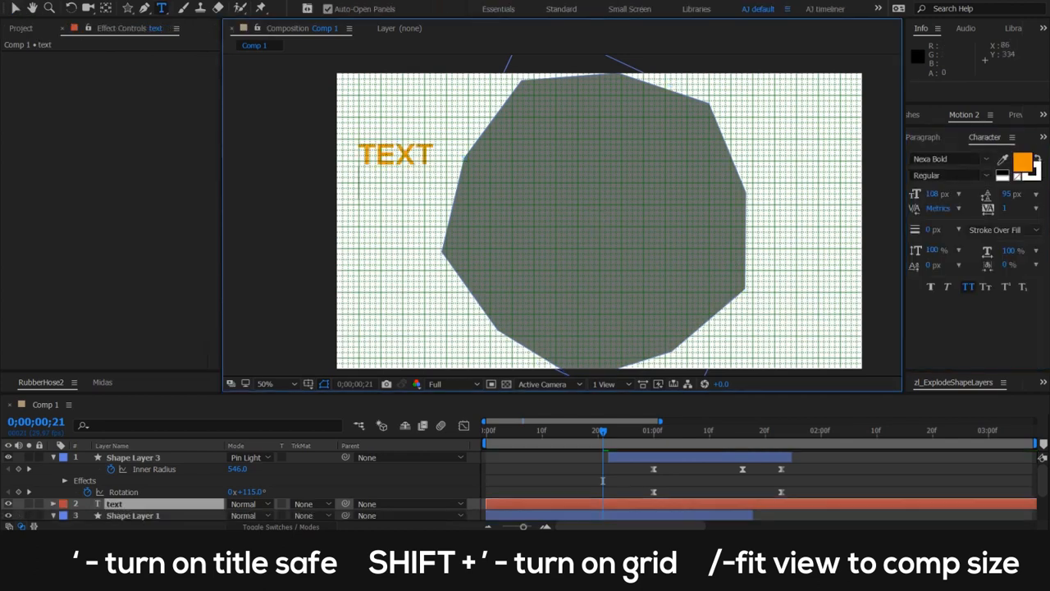
Move the text to the centre of the polygon and hide the grid
{"action": "left_click", "coordinate": [15, 8]}
{"action": "left_click_drag", "start_coordinate": [401, 152], "coordinate": [561, 231]}
{"action": "key", "text": "apostrophe"}
{"action": "key", "text": "ctrl+apostrophe"}
{"action": "key", "text": "apostrophe"}
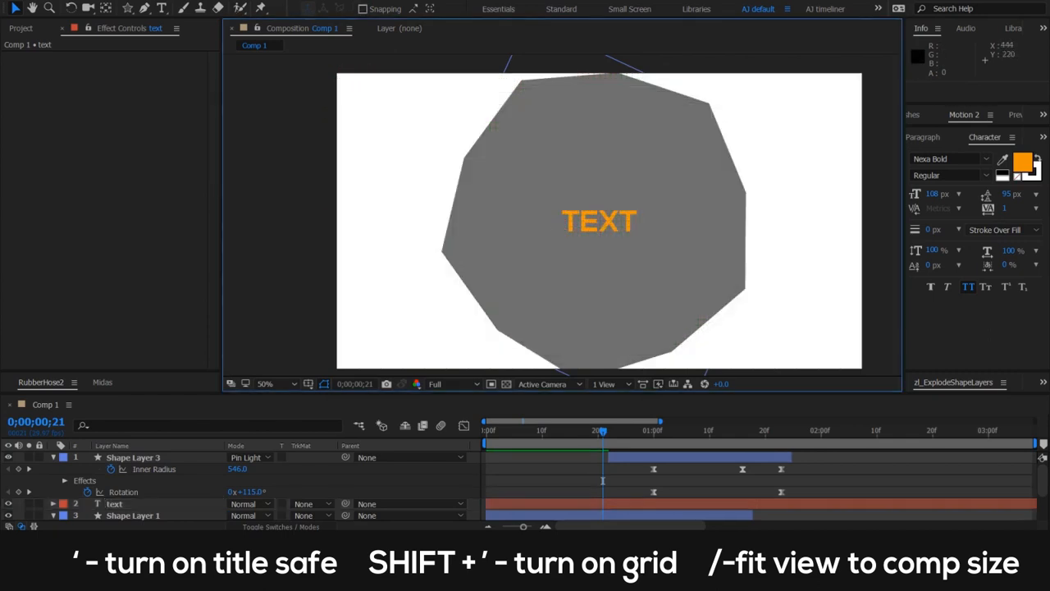
Select Shape Layer 1 and fit the composition in the viewer, fitting it again after shifting and zooming out the view
{"action": "left_click", "coordinate": [704, 231]}
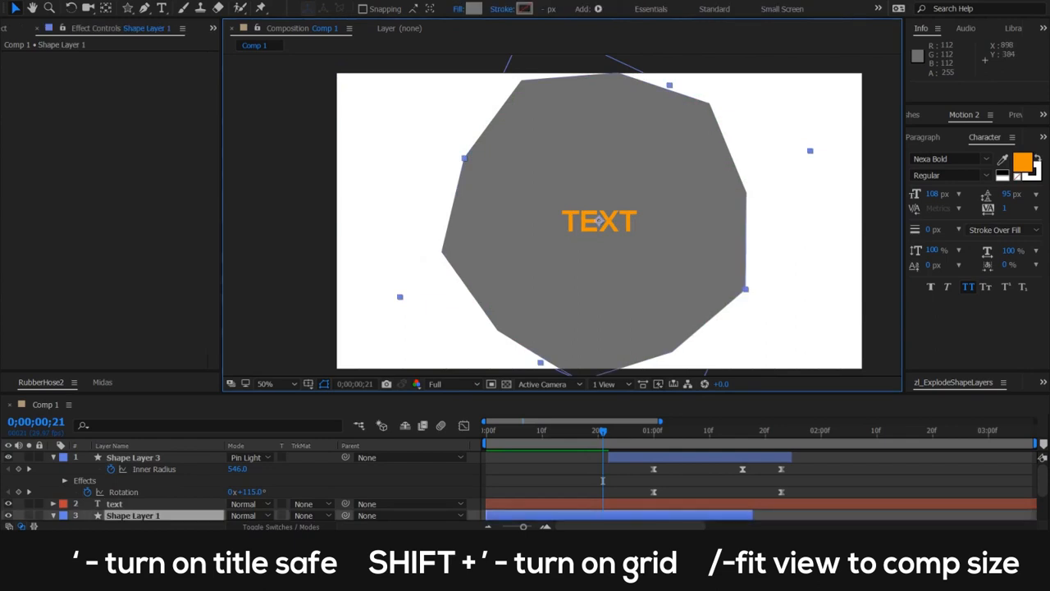
{"action": "key", "text": "slash"}
{"action": "key", "text": "shift+slash"}
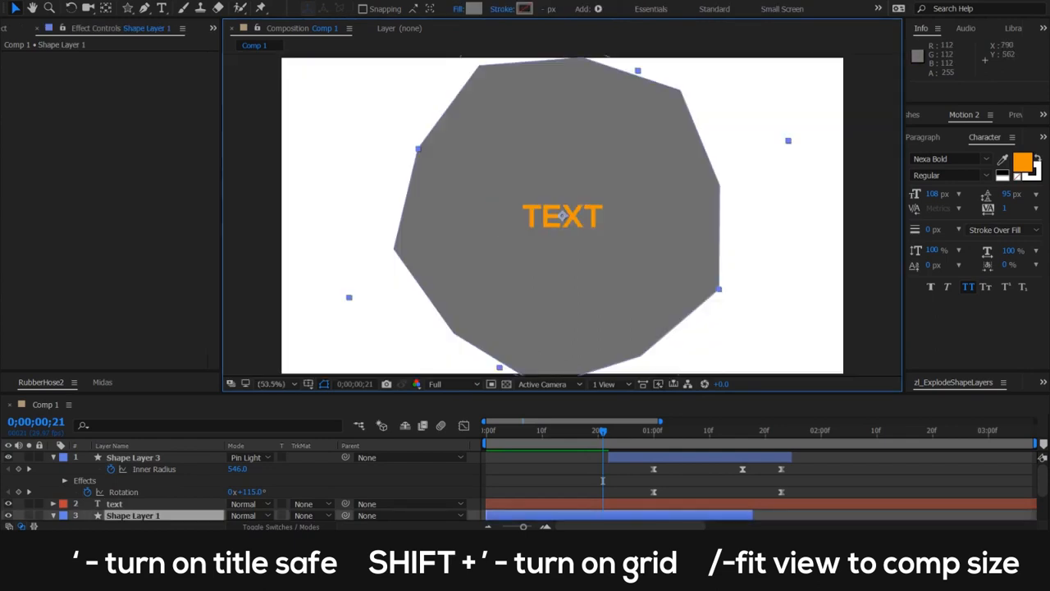
{"action": "left_click_drag", "start_coordinate": [555, 284], "coordinate": [716, 397]}
{"action": "scroll", "coordinate": [599, 276], "scroll_direction": "down", "scroll_amount": 4}
{"action": "key", "text": "shift+slash"}
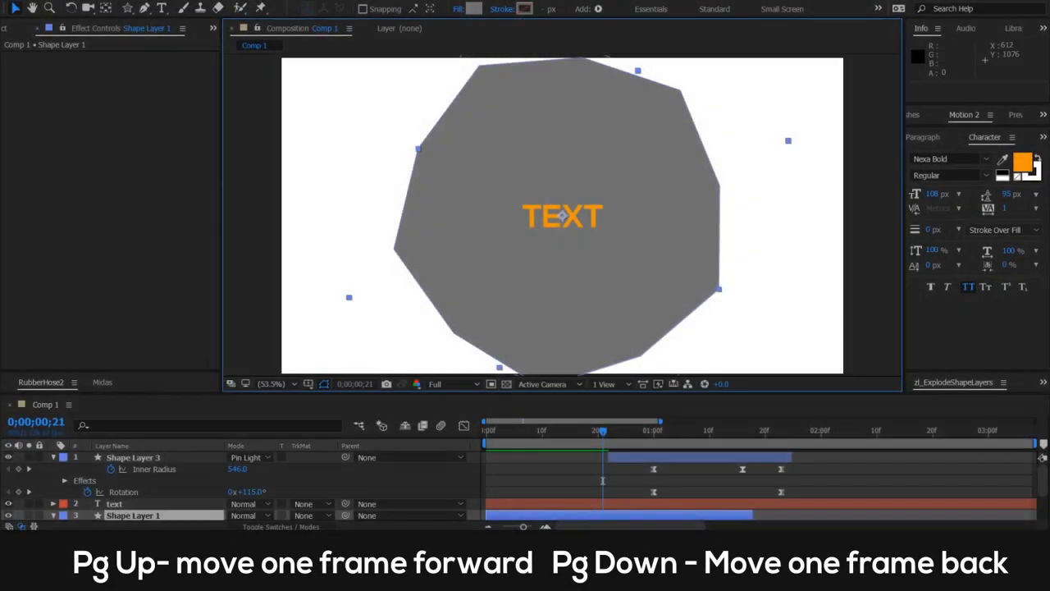
Step the current time forward and back one frame at a time, ending at 0;00;01;10
{"action": "key", "text": "Page_Down"}
{"action": "key", "text": "Page_Down"}
{"action": "key", "text": "Page_Down"}
{"action": "key", "text": "Page_Down"}
{"action": "key", "text": "Page_Down"}
{"action": "key", "text": "Page_Down"}
{"action": "key", "text": "Page_Down"}
{"action": "key", "text": "Page_Down"}
{"action": "key", "text": "Page_Down"}
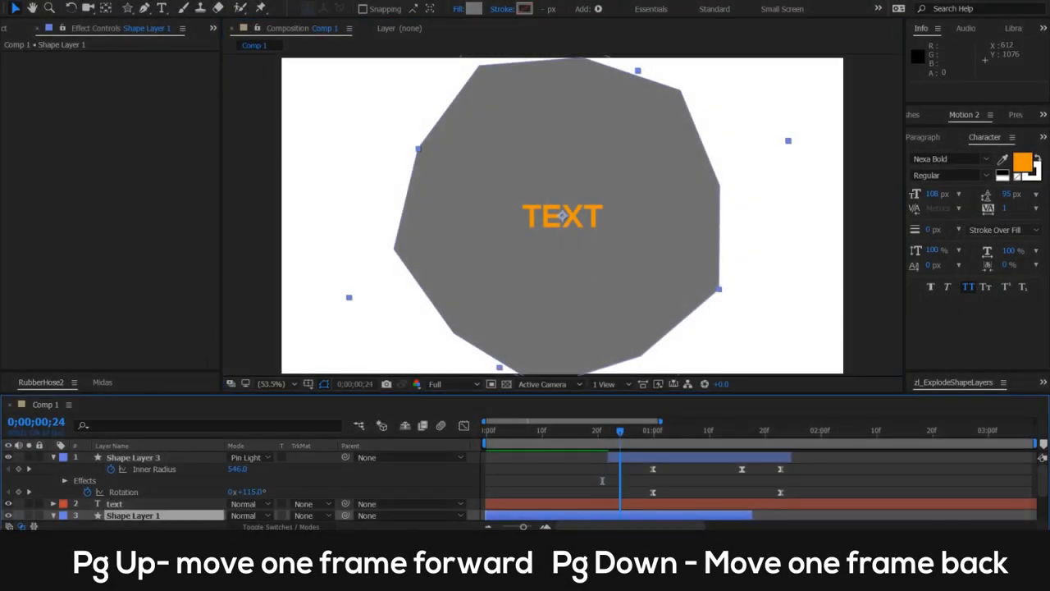
{"action": "key", "text": "Page_Down"}
{"action": "key", "text": "Page_Down"}
{"action": "key", "text": "Page_Down"}
{"action": "key", "text": "Page_Down"}
{"action": "key", "text": "Page_Up"}
{"action": "key", "text": "Page_Up"}
{"action": "key", "text": "Page_Up"}
{"action": "key", "text": "Page_Up"}
{"action": "key", "text": "Page_Up"}
{"action": "key", "text": "Page_Up"}
{"action": "key", "text": "Page_Up"}
{"action": "key", "text": "Page_Down"}
{"action": "key", "text": "Page_Down"}
{"action": "key", "text": "Page_Down"}
{"action": "key", "text": "Page_Down"}
{"action": "key", "text": "Page_Down"}
{"action": "key", "text": "Page_Up"}
{"action": "key", "text": "Page_Up"}
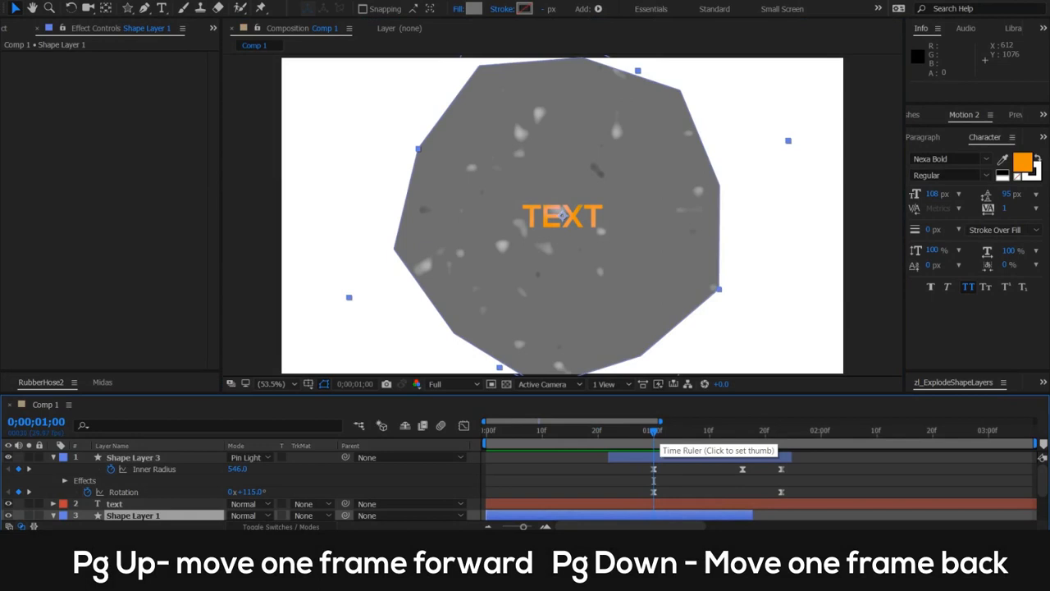
{"action": "key", "text": "Page_Down"}
{"action": "key", "text": "Page_Down"}
{"action": "key", "text": "Page_Down"}
{"action": "key", "text": "Page_Down"}
{"action": "key", "text": "Page_Down"}
{"action": "key", "text": "Page_Down"}
{"action": "key", "text": "Page_Down"}
{"action": "key", "text": "Page_Down"}
{"action": "key", "text": "Page_Down"}
{"action": "key", "text": "Page_Down"}
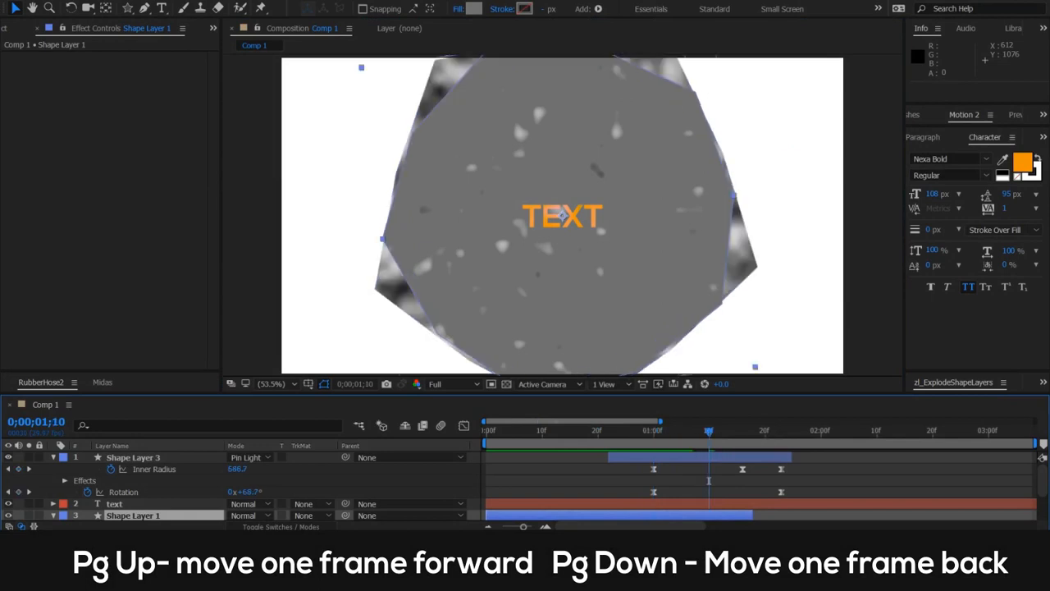
Jump the current time forward and back through the composition in increments of ten frames
{"action": "key", "text": "shift+Page_Down"}
{"action": "key", "text": "shift+Page_Down"}
{"action": "key", "text": "shift+Page_Up"}
{"action": "key", "text": "shift+Page_Up"}
{"action": "key", "text": "shift+Page_Up"}
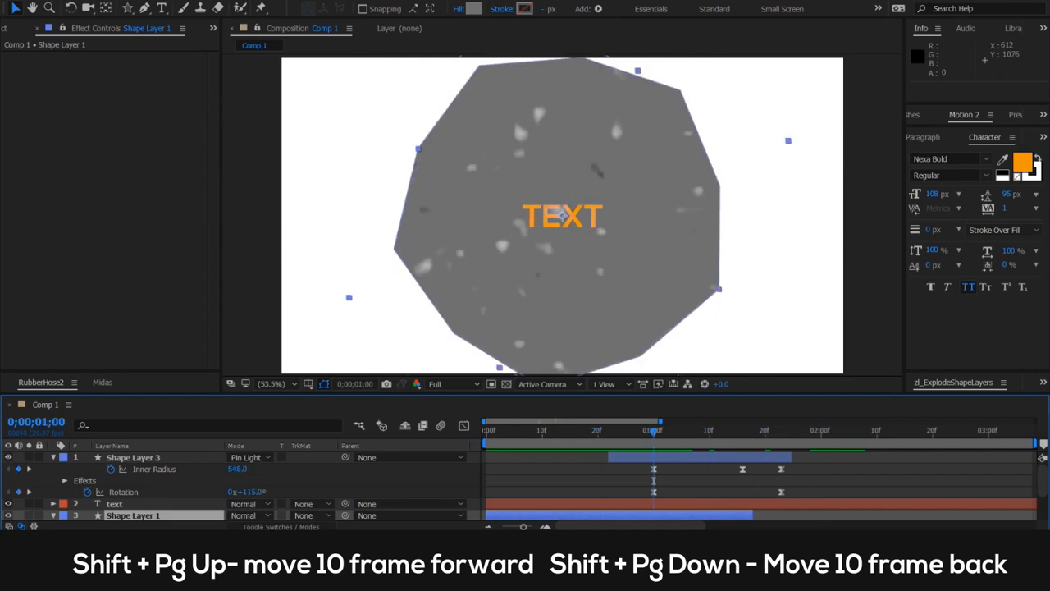
{"action": "key", "text": "shift+Page_Down"}
{"action": "key", "text": "shift+Page_Down"}
{"action": "key", "text": "shift+Page_Down"}
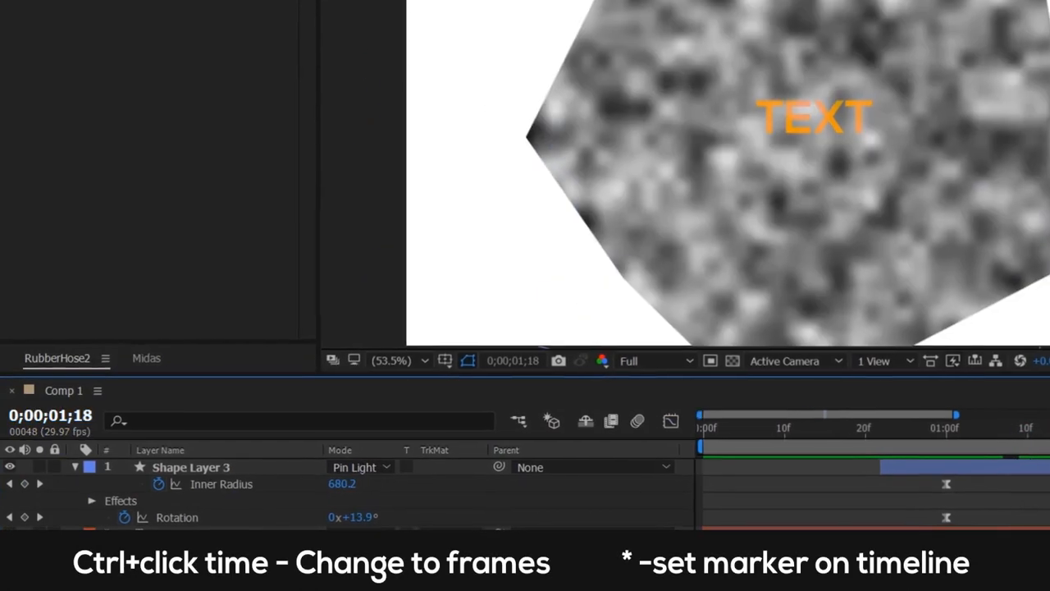
Switch the time display from timecode to frames and scrub the current time between frames 22 and 54
{"action": "left_click", "coordinate": [49, 415], "text": "ctrl"}
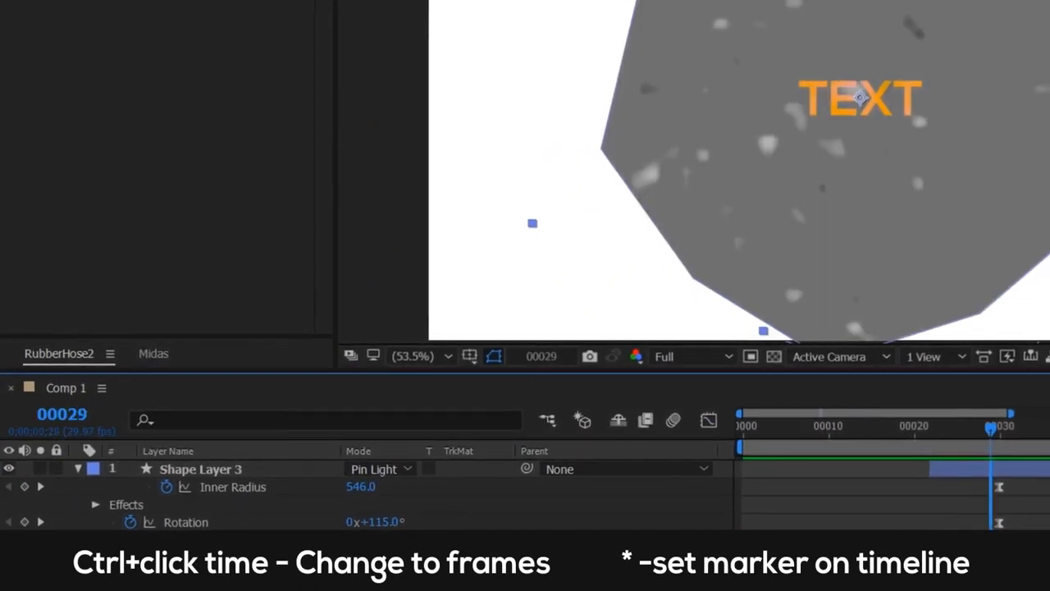
{"action": "left_click_drag", "start_coordinate": [991, 428], "coordinate": [930, 428]}
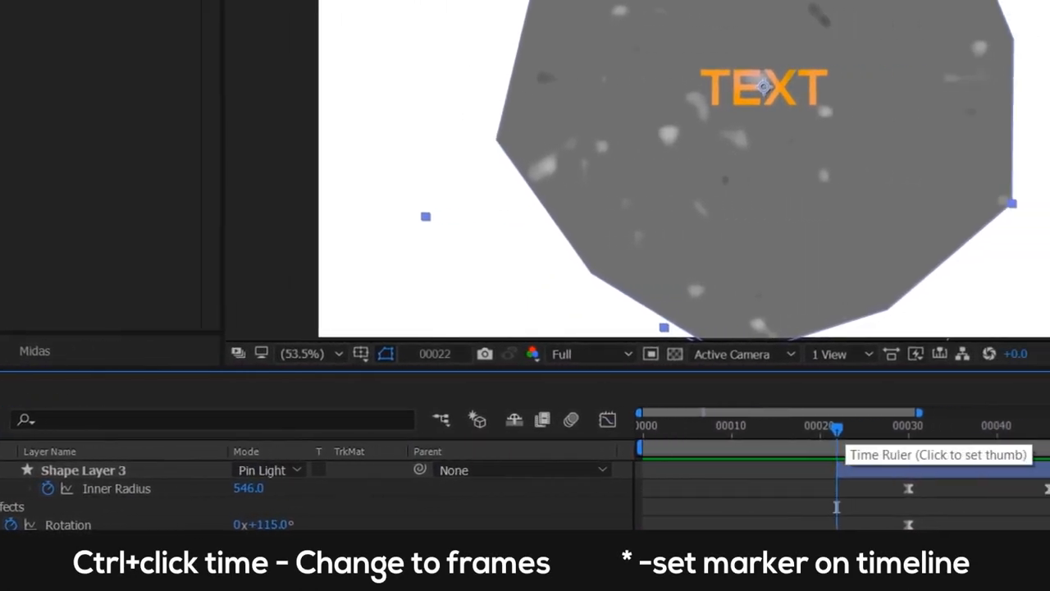
{"action": "left_click_drag", "start_coordinate": [837, 428], "coordinate": [995, 429]}
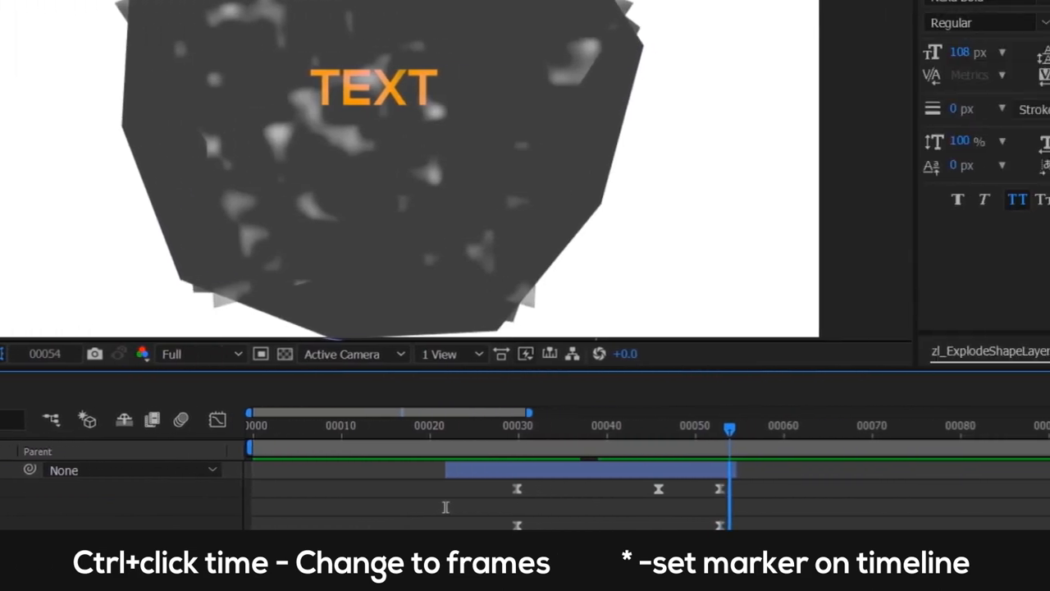
{"action": "key", "text": "space"}
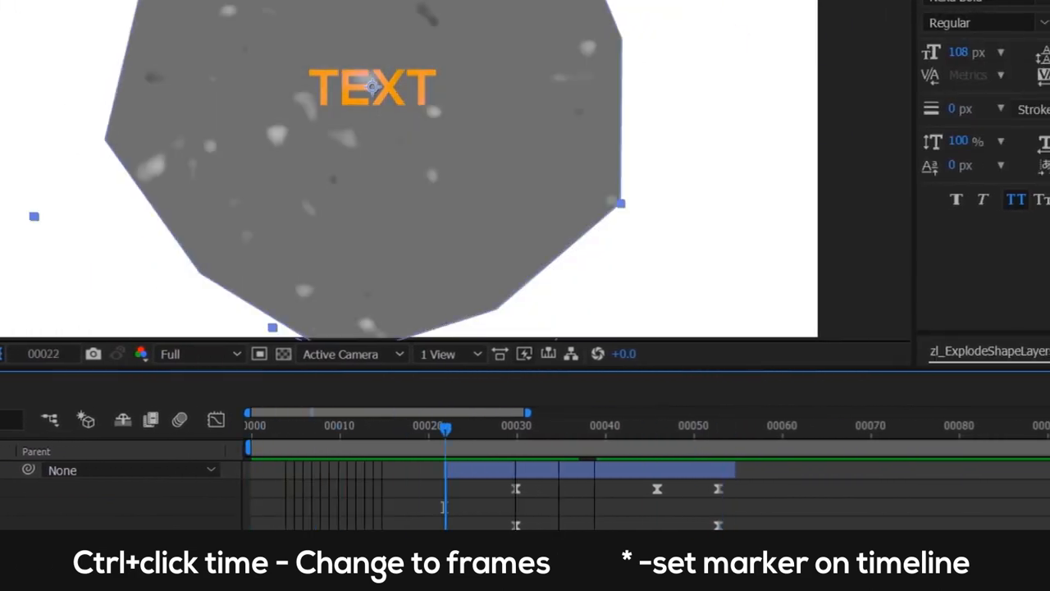
Add a marker at frame 22 and give it the comment "start"
{"action": "key", "text": "KP_Multiply"}
{"action": "key", "text": "KP_Multiply"}
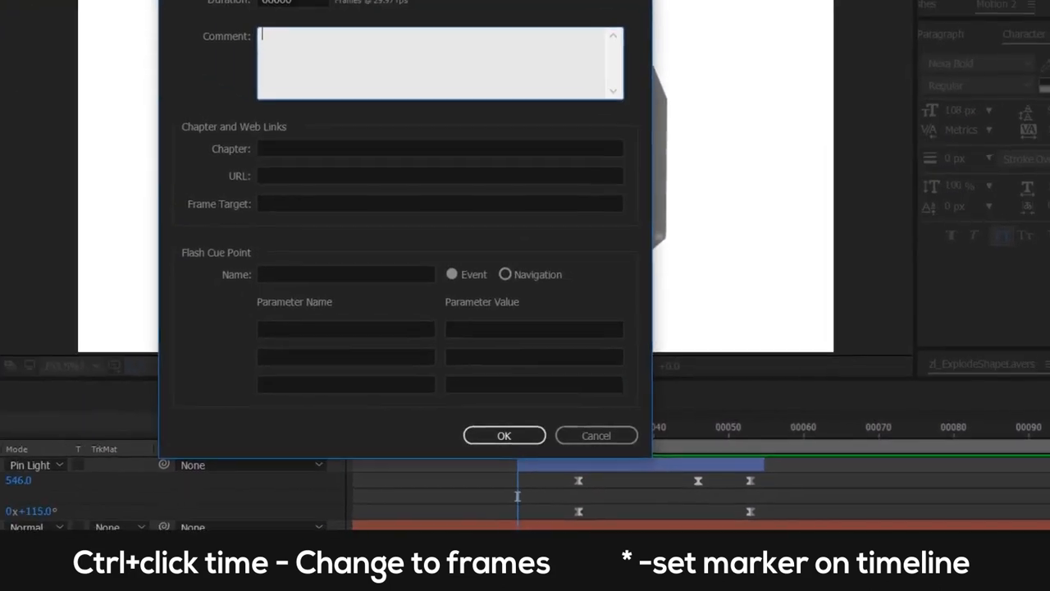
{"action": "type", "text": "start"}
{"action": "key", "text": "Return"}
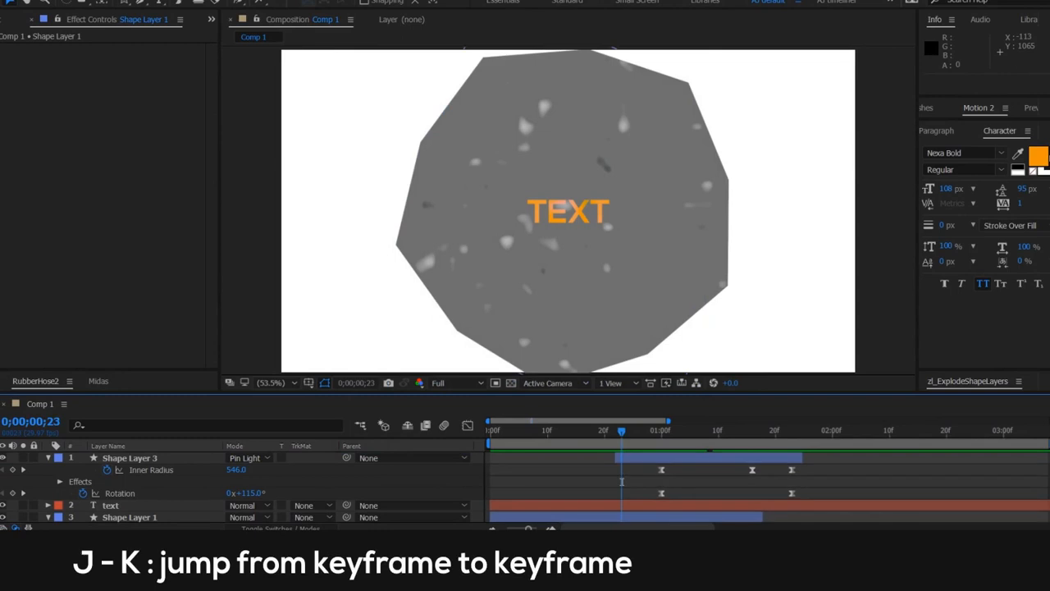
Jump the current time forward and back between the visible keyframes of Shape Layer 3
{"action": "key", "text": "k"}
{"action": "key", "text": "k"}
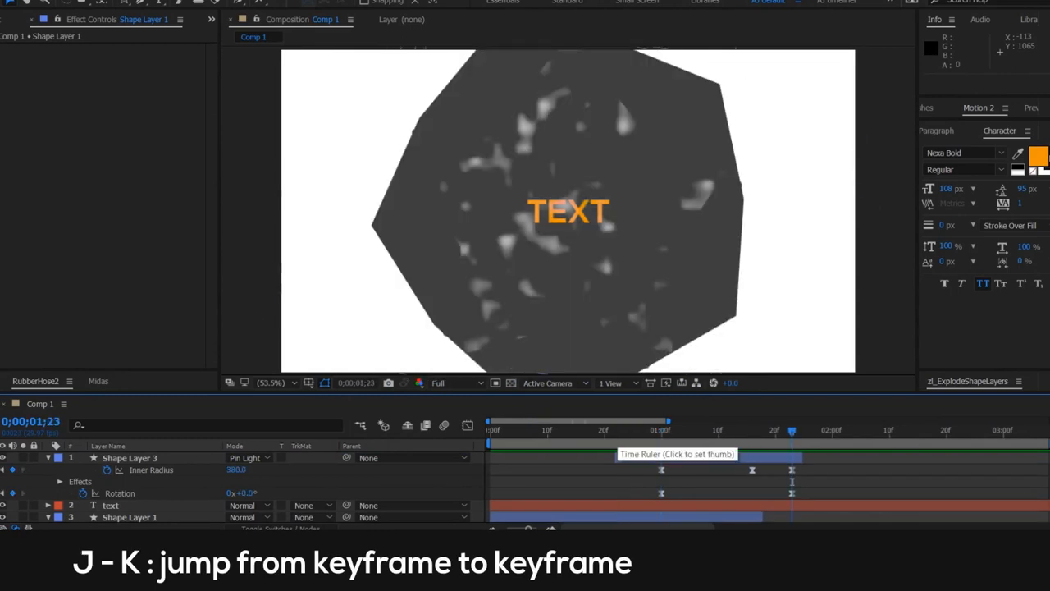
{"action": "key", "text": "j"}
{"action": "key", "text": "k"}
{"action": "key", "text": "k"}
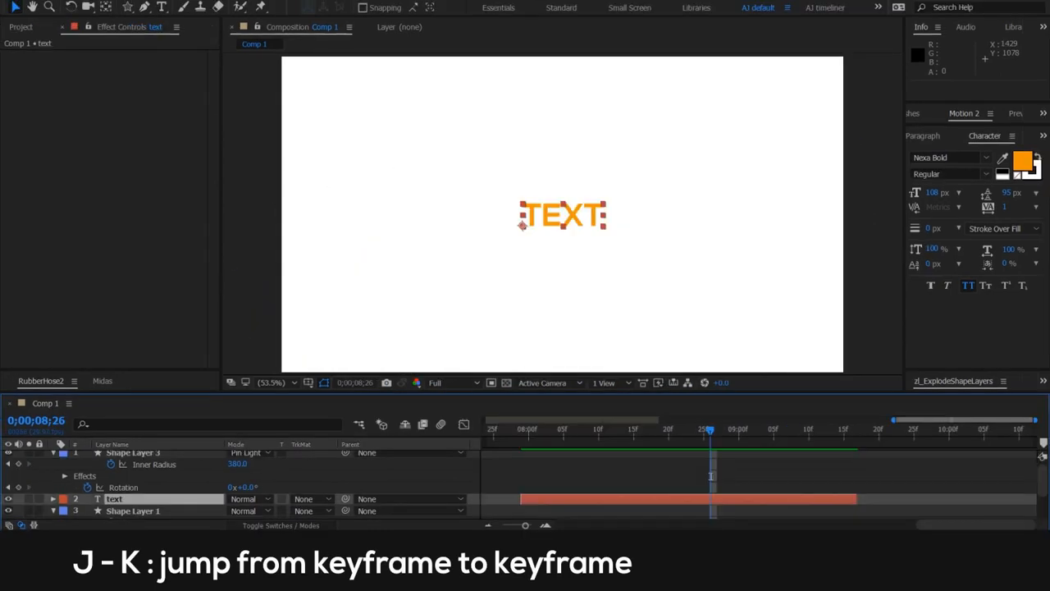
Jump the current time back and forth between the start and end points of the text layer
{"action": "key", "text": "i"}
{"action": "key", "text": "o"}
{"action": "key", "text": "i"}
{"action": "key", "text": "o"}
{"action": "scroll", "coordinate": [246, 484], "scroll_direction": "up", "scroll_amount": 1}
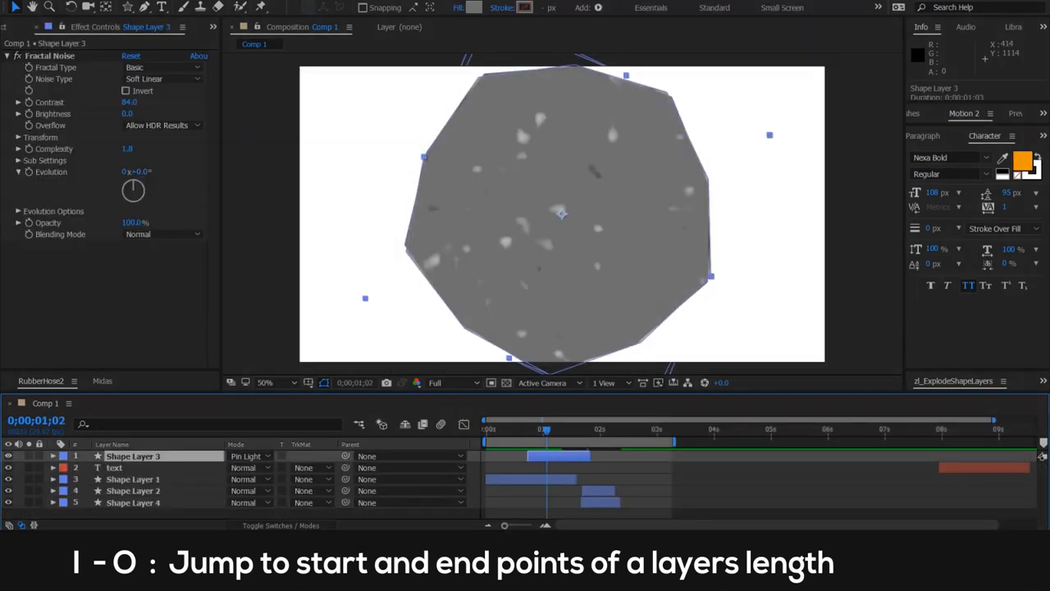
Show and hide the keyframed properties and effects of Shape Layer 3, and reveal only its applied expression
{"action": "key", "text": "u"}
{"action": "key", "text": "e"}
{"action": "key", "text": "e"}
{"action": "scroll", "coordinate": [519, 484], "scroll_direction": "down", "scroll_amount": 2}
{"action": "scroll", "coordinate": [518, 484], "scroll_direction": "up", "scroll_amount": 1}
{"action": "scroll", "coordinate": [246, 484], "scroll_direction": "up", "scroll_amount": 2}
{"action": "key", "text": "u"}
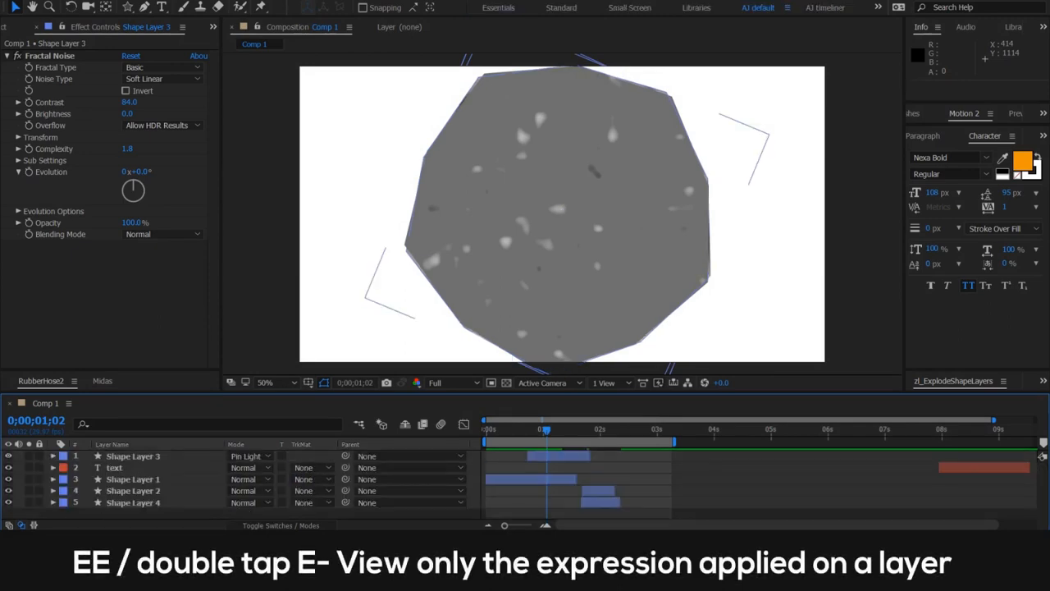
{"action": "key", "text": "e"}
{"action": "key", "text": "e"}
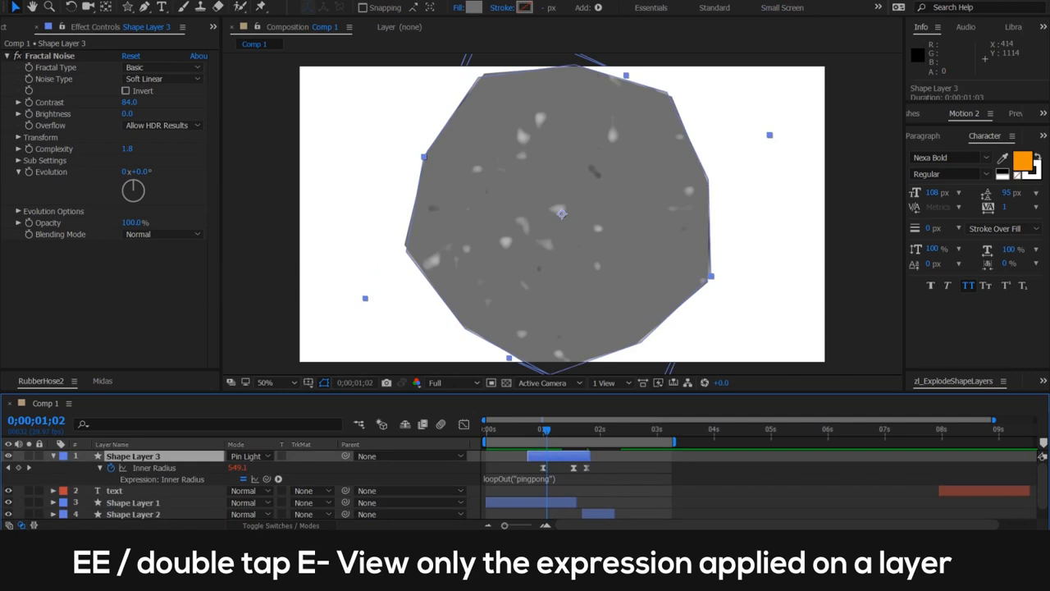
Duplicate Shape Layer 3 and show the duplicate's keyframed properties
{"action": "left_click", "coordinate": [155, 467]}
{"action": "key", "text": "ctrl+d"}
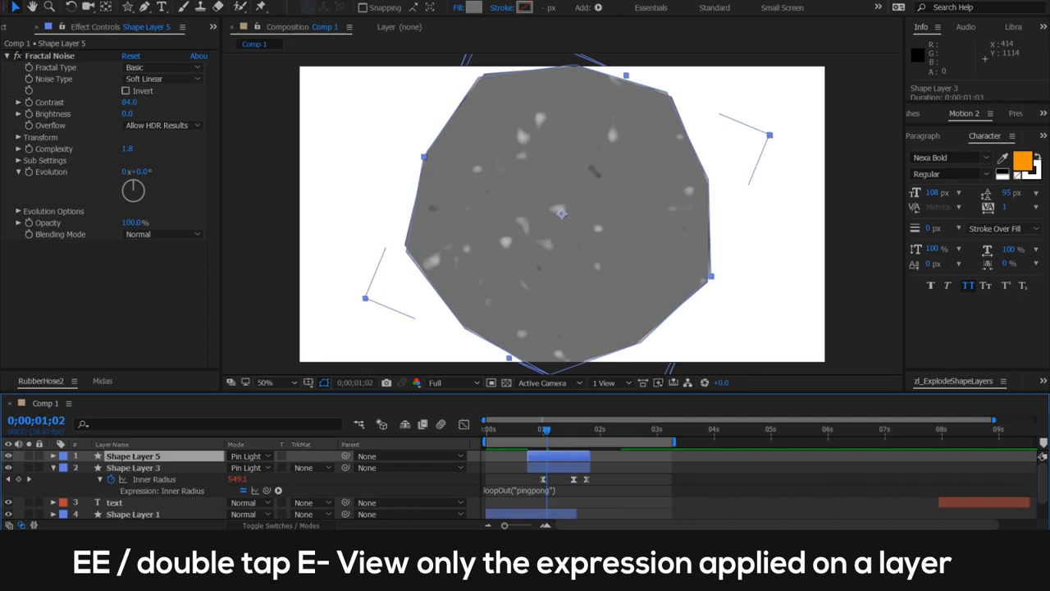
{"action": "key", "text": "u"}
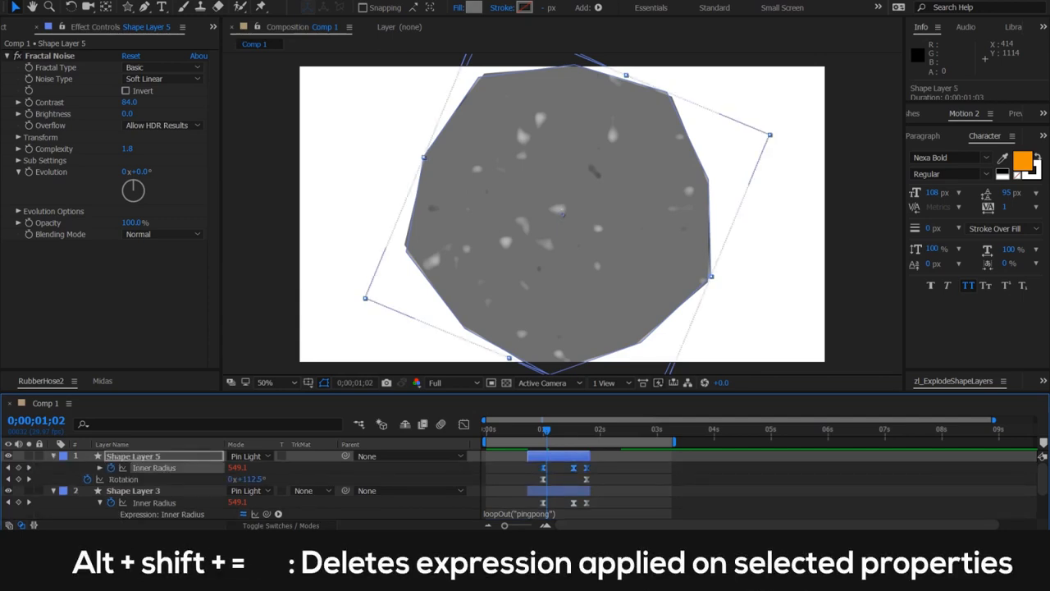
Delete the expressions from the Inner Radius properties of both Shape Layer 5 and Shape Layer 3
{"action": "scroll", "coordinate": [561, 213], "scroll_direction": "up", "scroll_amount": 2}
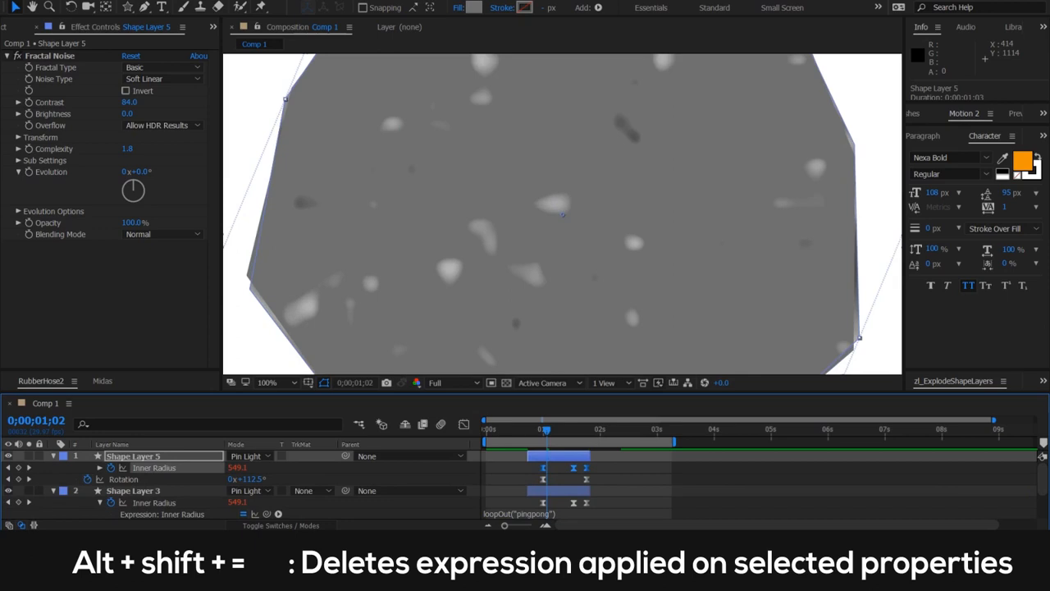
{"action": "key", "text": "F2"}
{"action": "key", "text": "minus"}
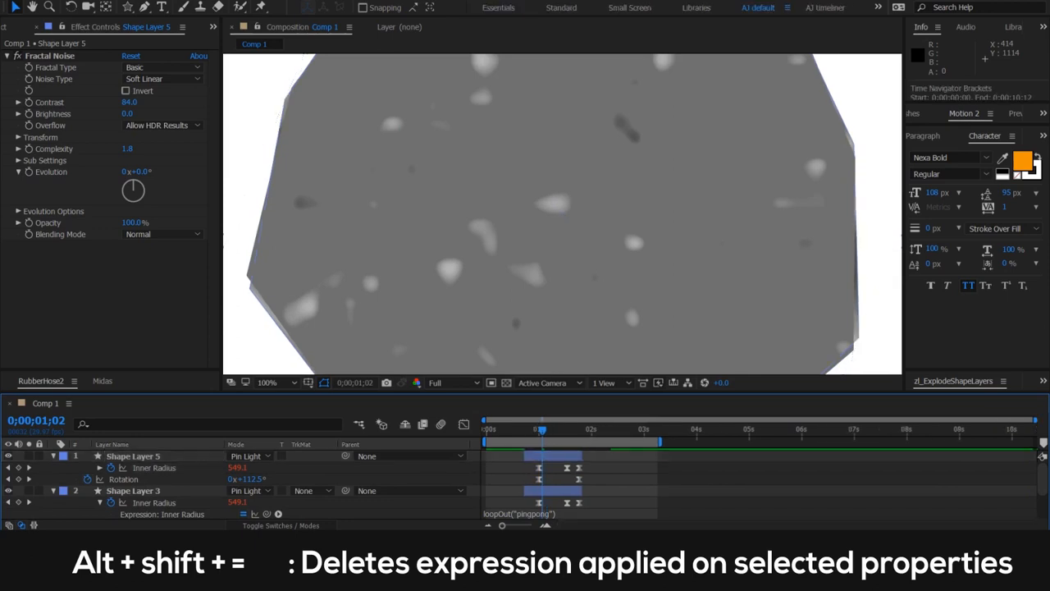
{"action": "left_click", "coordinate": [154, 467]}
{"action": "left_click", "coordinate": [154, 502], "text": "ctrl"}
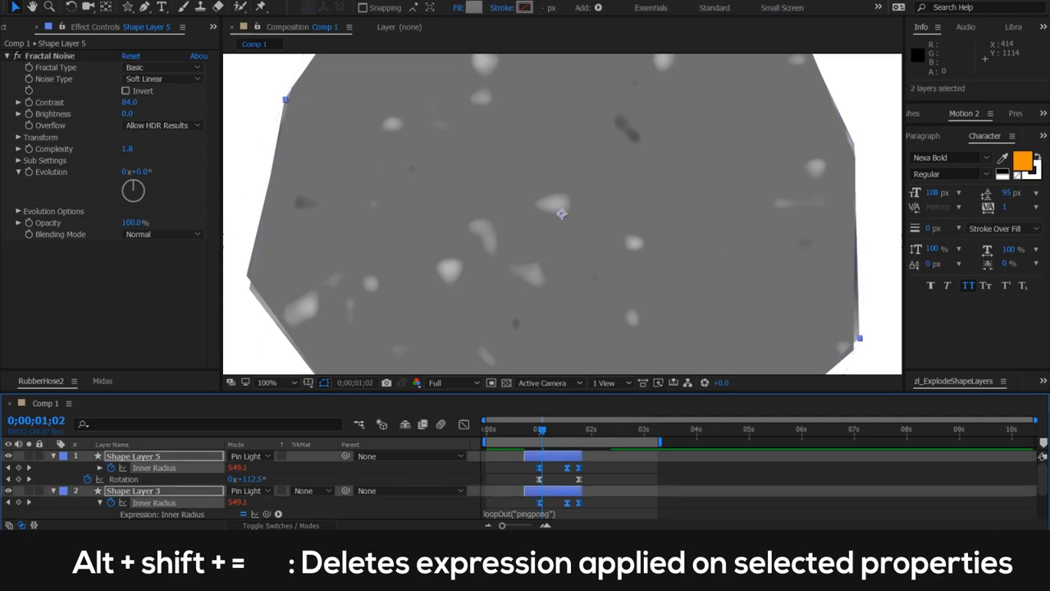
{"action": "key", "text": "alt+shift+equal"}
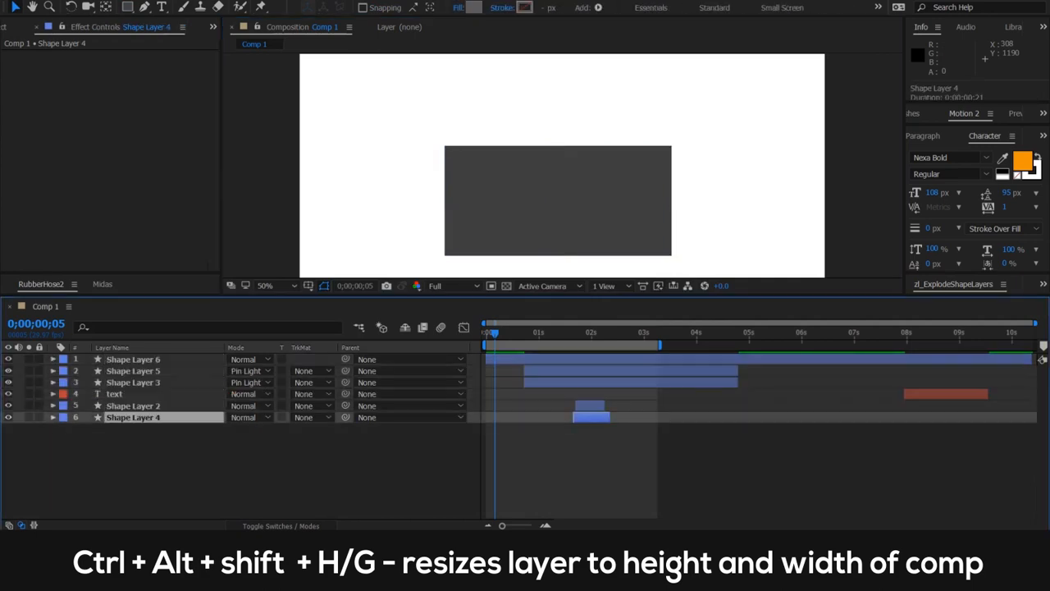
Alternately fit the Shape Layer 6 rectangle to the composition's width and height, finishing with the width
{"action": "left_click", "coordinate": [553, 208]}
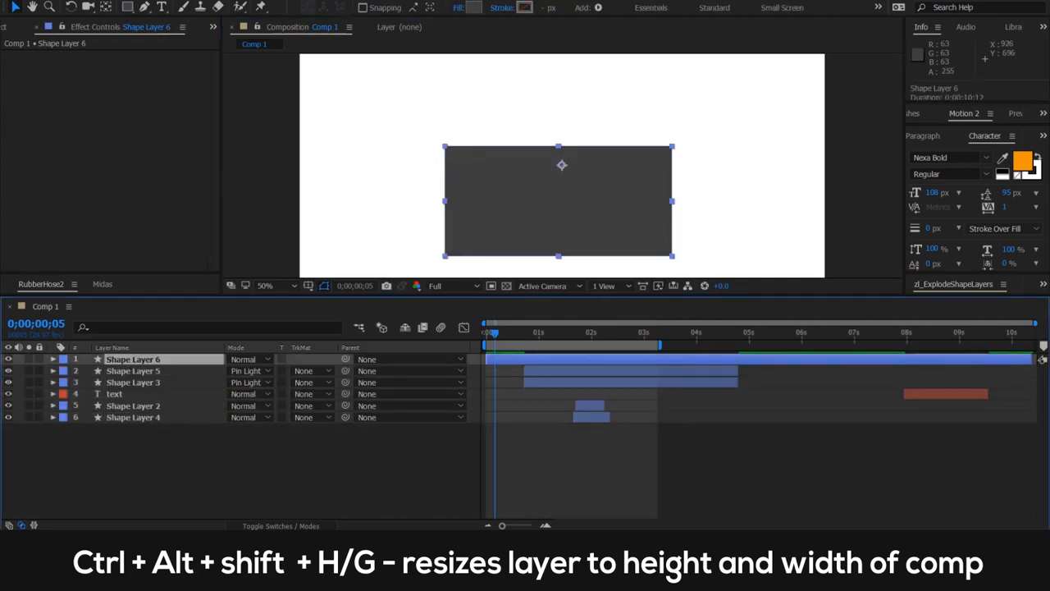
{"action": "key", "text": "ctrl+alt+shift+h"}
{"action": "key", "text": "shift+slash"}
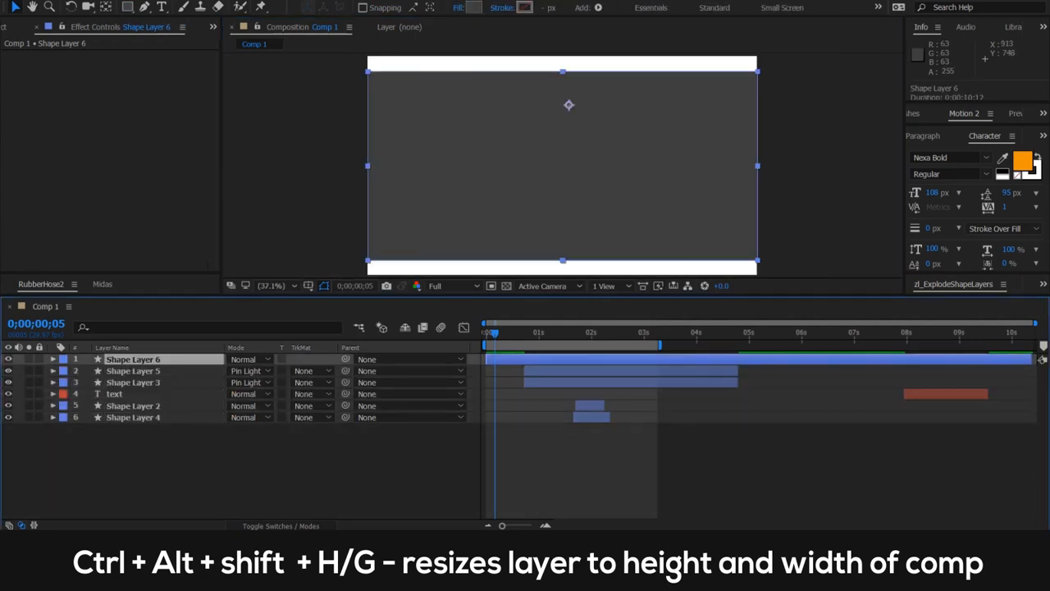
{"action": "key", "text": "ctrl+alt+shift+g"}
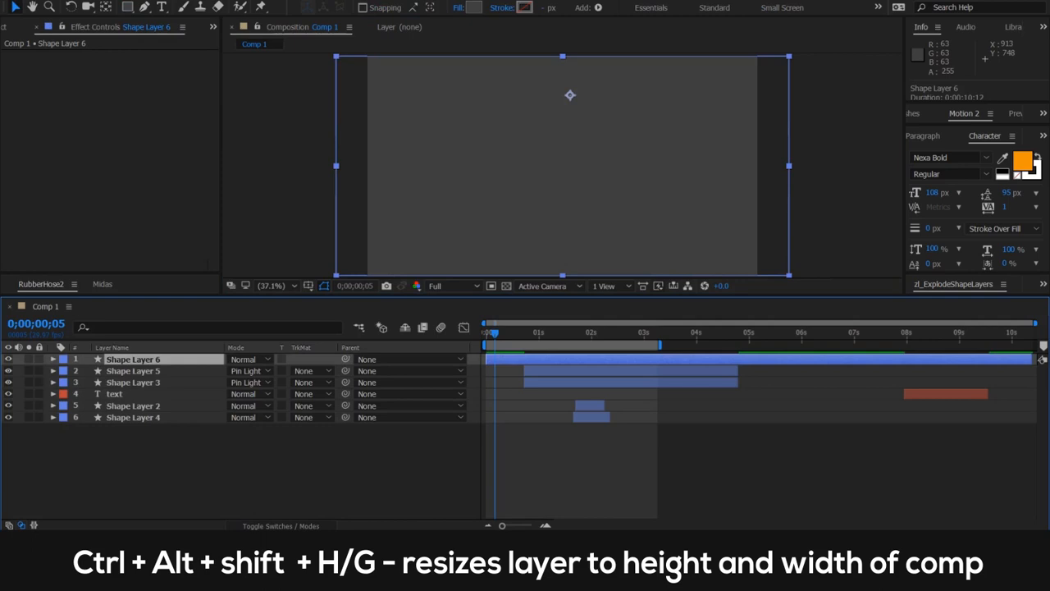
{"action": "key", "text": "ctrl+alt+shift+h"}
{"action": "key", "text": "ctrl+alt+shift+g"}
{"action": "key", "text": "ctrl+alt+shift+h"}
{"action": "key", "text": "ctrl+alt+shift+g"}
{"action": "key", "text": "ctrl+alt+shift+h"}
{"action": "key", "text": "ctrl+alt+shift+g"}
{"action": "key", "text": "ctrl+alt+shift+h"}
{"action": "key", "text": "ctrl+alt+shift+g"}
{"action": "key", "text": "ctrl+alt+shift+h"}
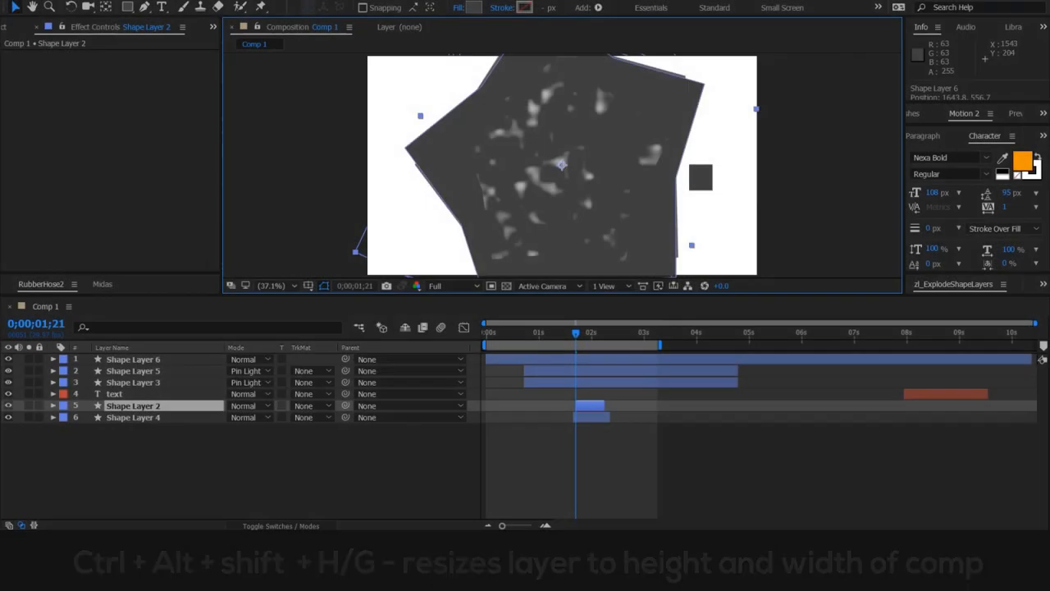
Move the Shape Layer 2 polygon down and to the left, to a position of about 389, 801
{"action": "left_click_drag", "start_coordinate": [561, 156], "coordinate": [446, 209]}
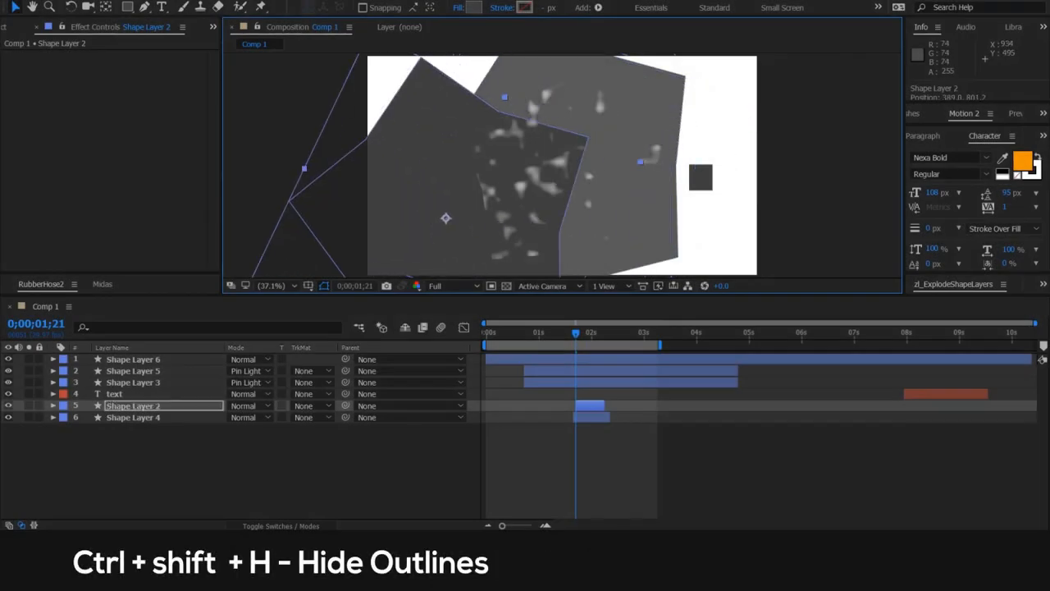